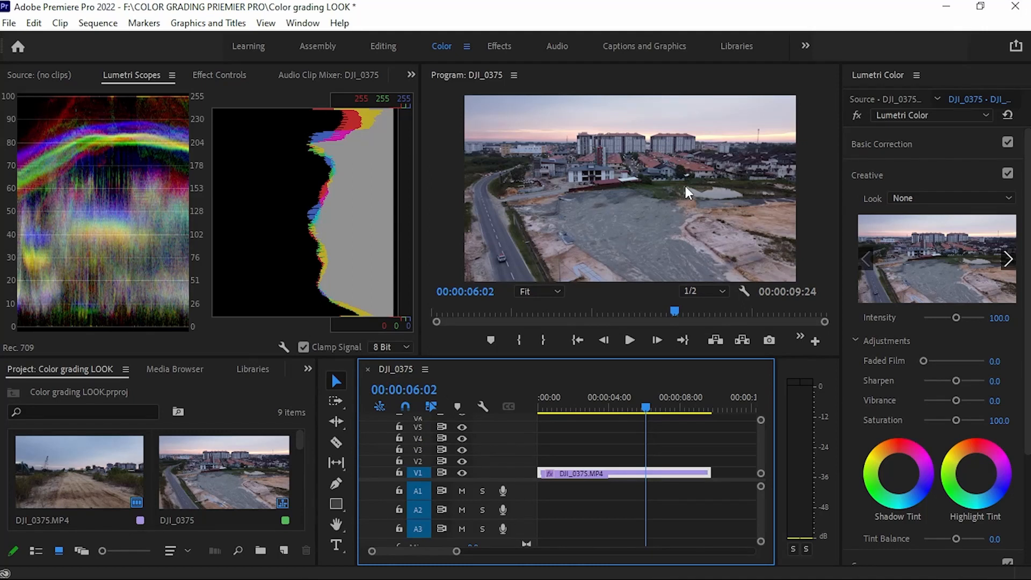
Step: Try the clip's exposure in Basic Correction at -3.4 and at 2.4, and reset it to 0
{"action": "left_click", "coordinate": [897, 146]}
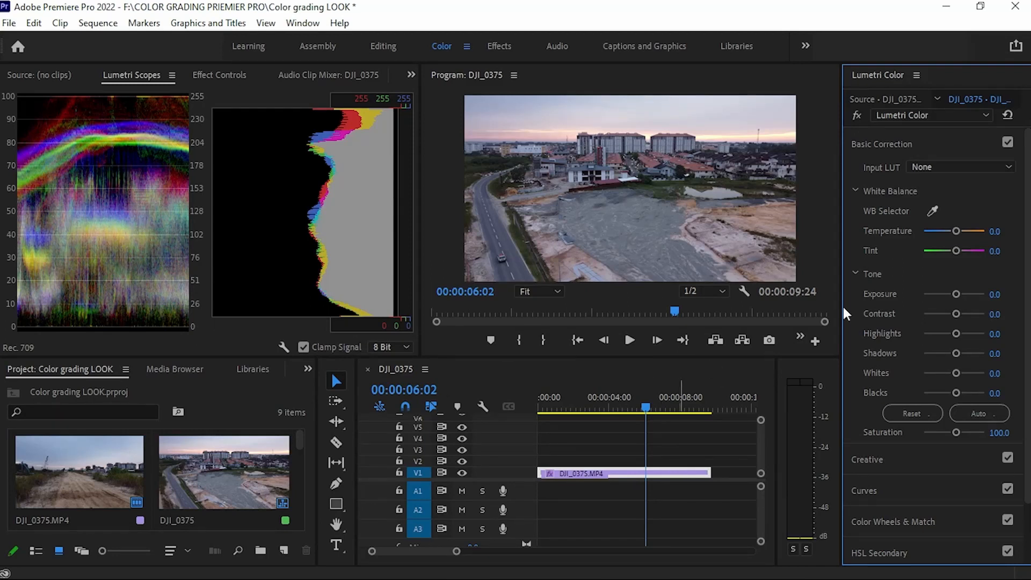
{"action": "left_click_drag", "start_coordinate": [954, 293], "coordinate": [933, 293]}
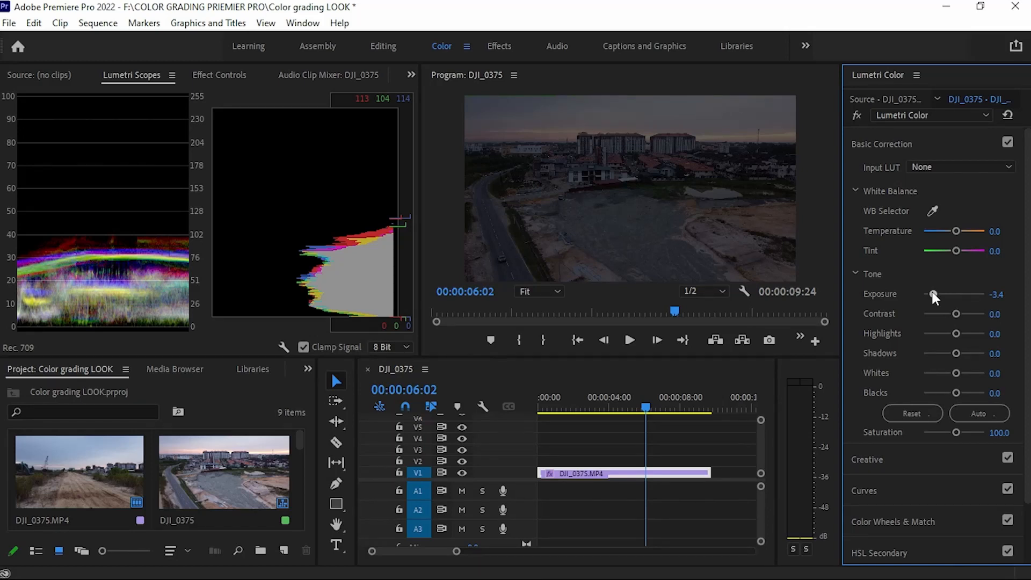
{"action": "left_click_drag", "start_coordinate": [933, 292], "coordinate": [968, 291]}
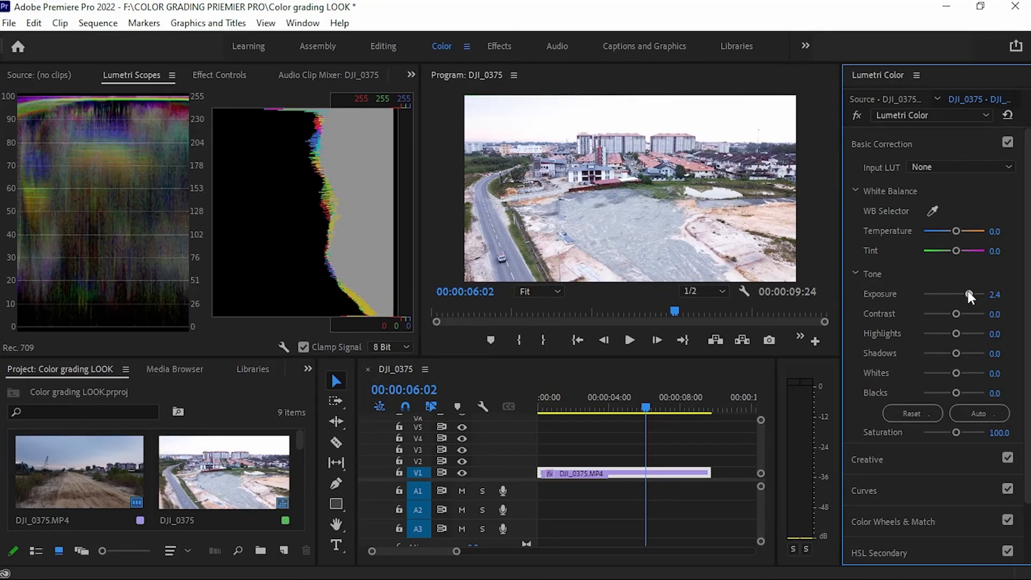
{"action": "double_click", "coordinate": [968, 291]}
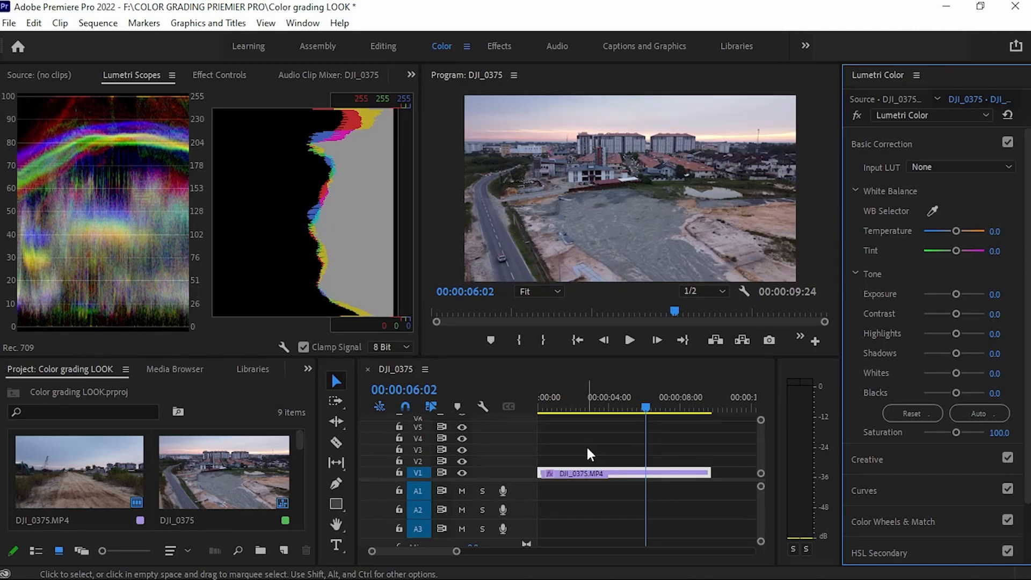
Step: Duplicate the DJI_0375.MP4 clip from track V1 onto track V2 directly above it
{"action": "key", "text": "alt"}
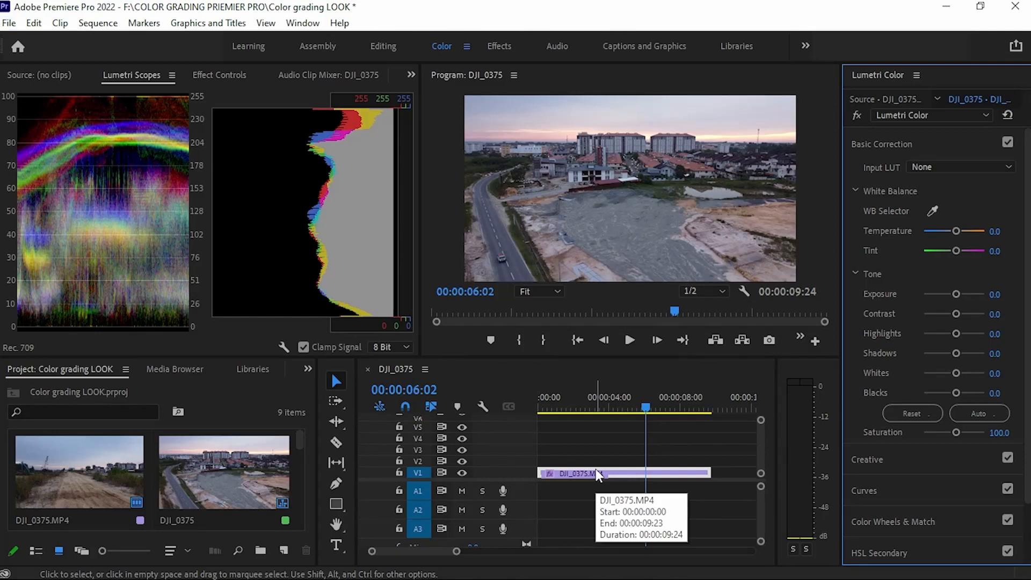
{"action": "left_click", "coordinate": [595, 469]}
{"action": "left_click_drag", "start_coordinate": [595, 469], "coordinate": [591, 463]}
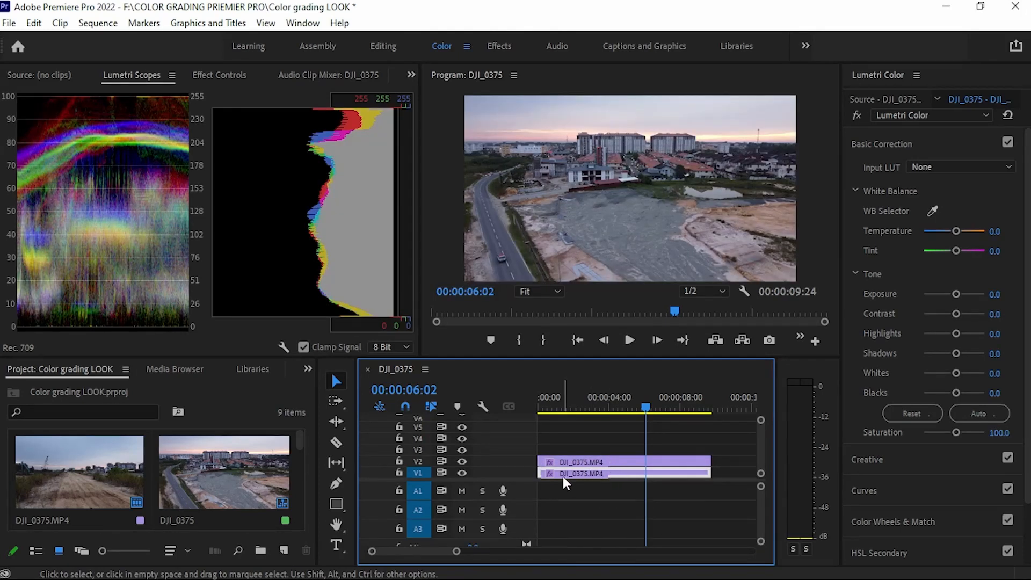
Step: Rename the duplicate clip on track V2 as LOG
{"action": "left_click", "coordinate": [591, 459]}
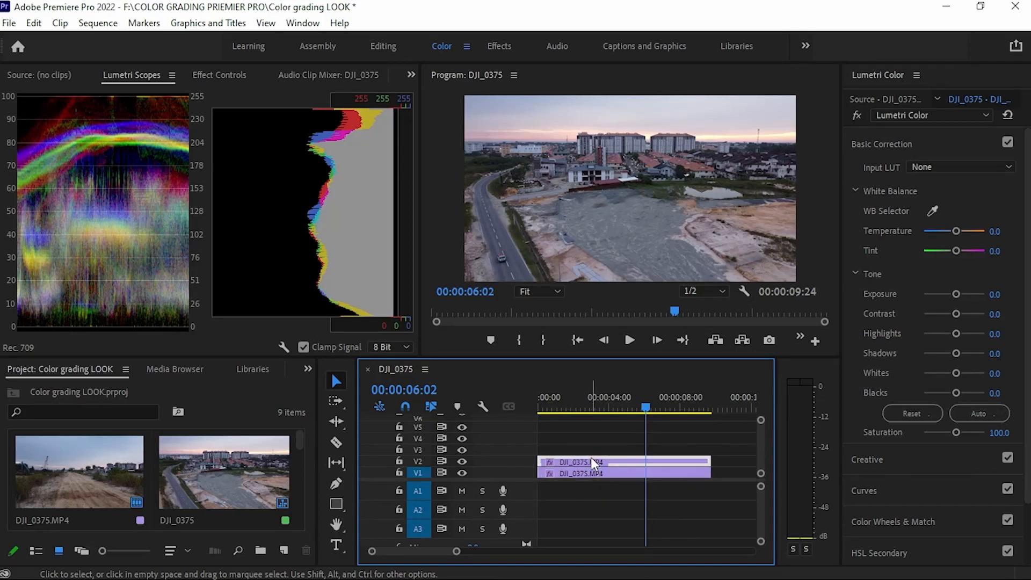
{"action": "right_click", "coordinate": [591, 459]}
{"action": "mouse_move", "coordinate": [611, 573]}
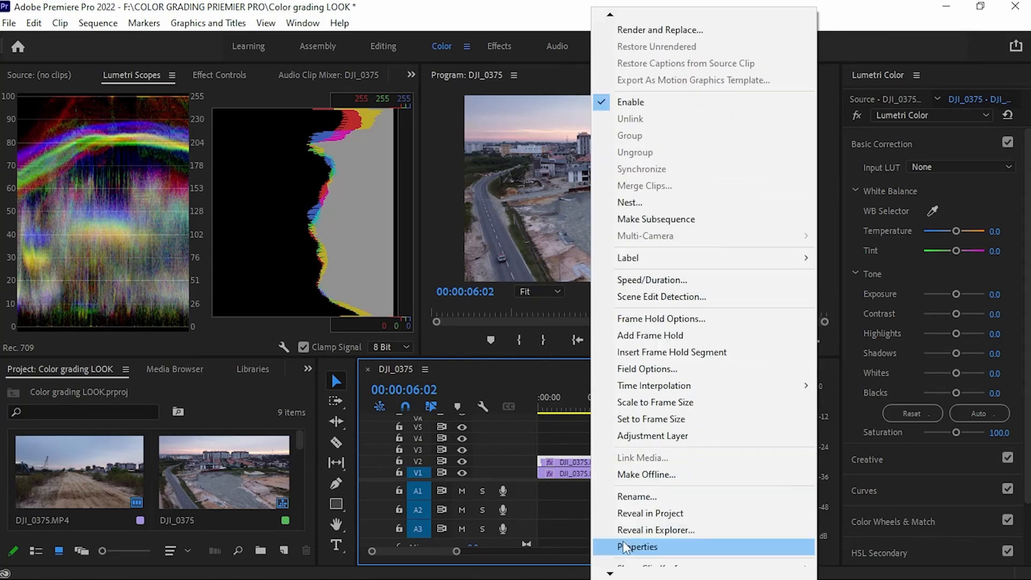
{"action": "left_click", "coordinate": [647, 495]}
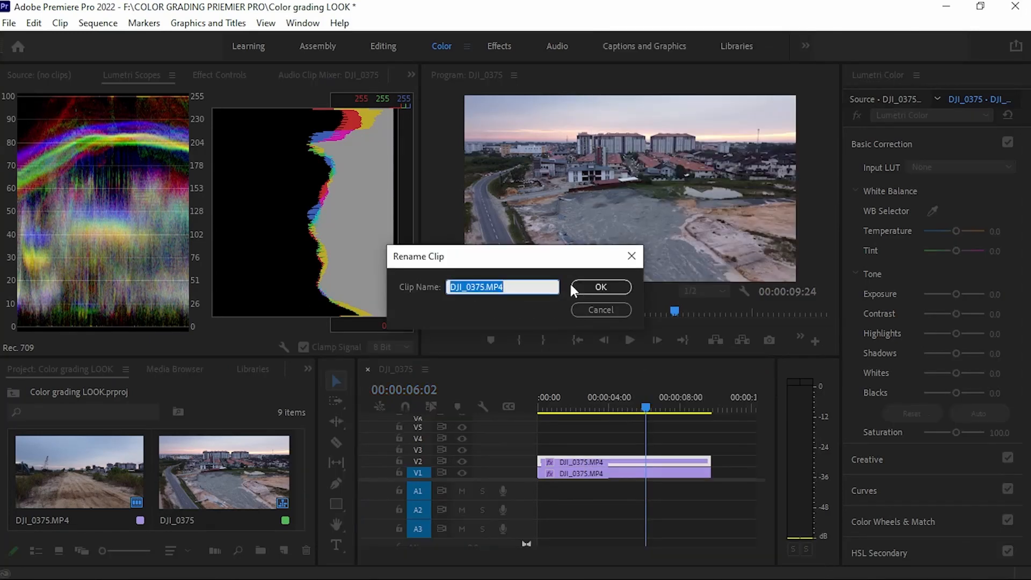
{"action": "type", "text": "LOG"}
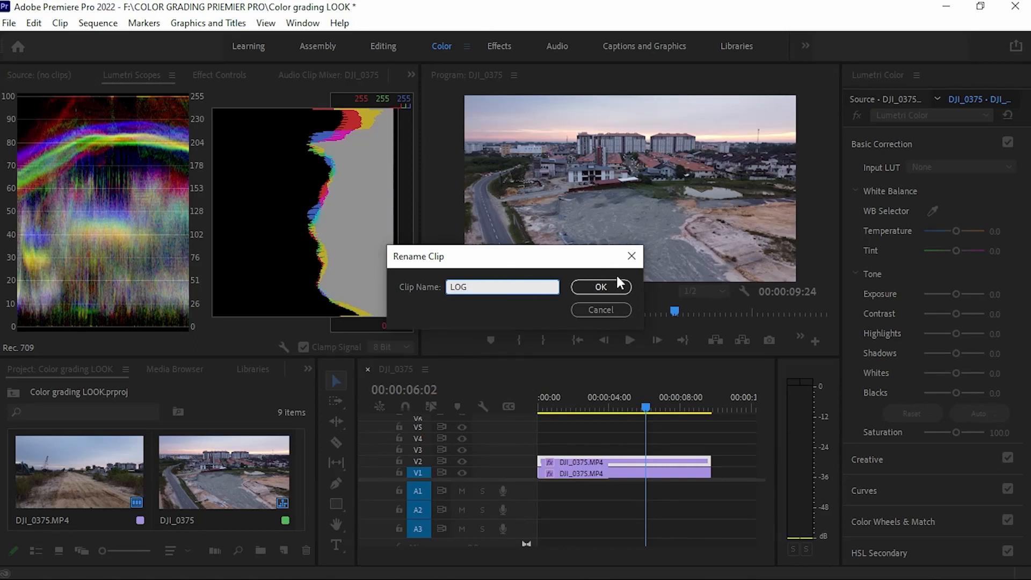
{"action": "left_click", "coordinate": [600, 286]}
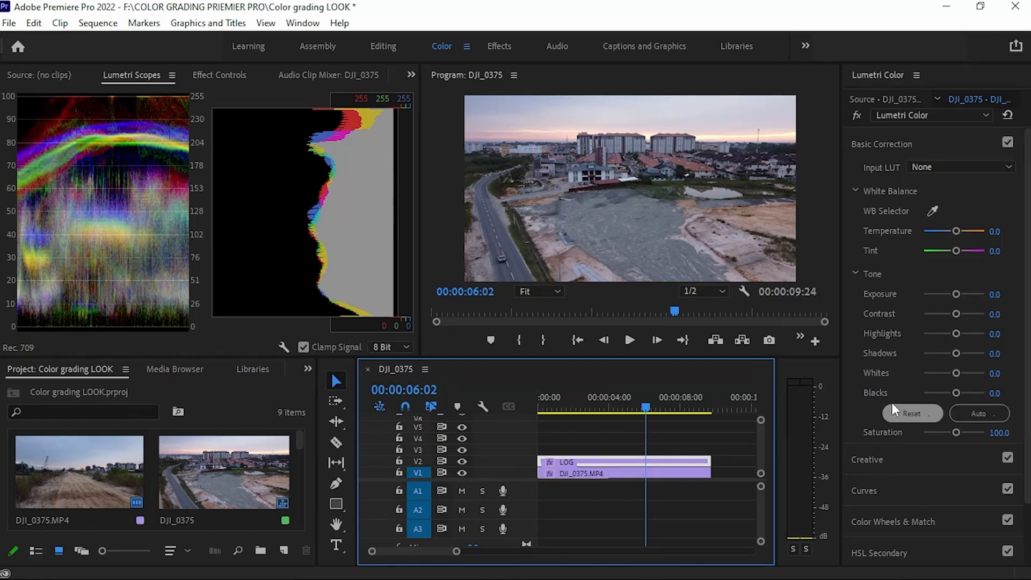
Step: Flatten the LOG clip's tone with contrast -92.6, highlights 28.4, shadows 25.9 and whites -55.6
{"action": "left_click_drag", "start_coordinate": [957, 314], "coordinate": [926, 314]}
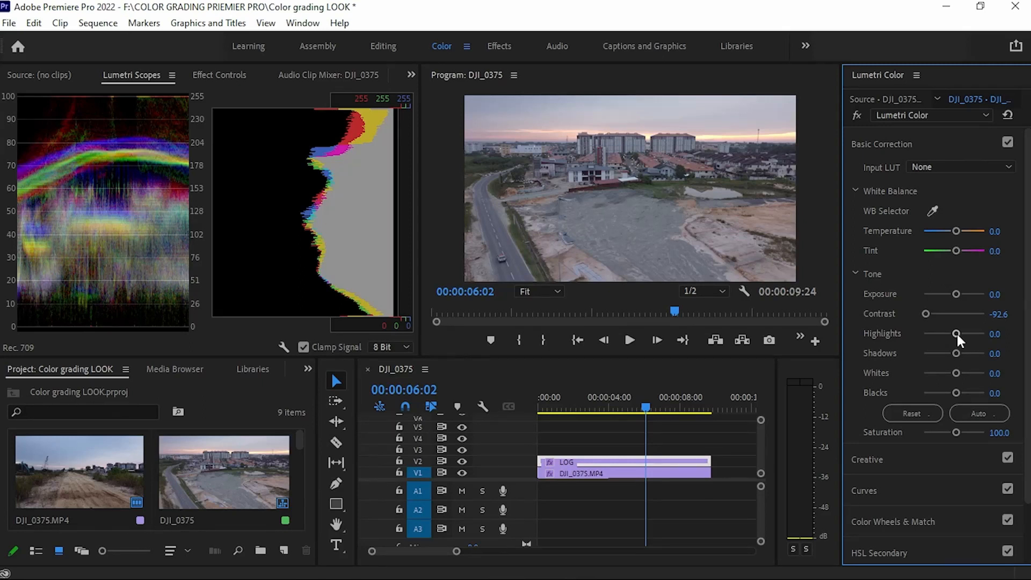
{"action": "mouse_move", "coordinate": [956, 334]}
{"action": "left_mouse_down"}
{"action": "mouse_move", "coordinate": [972, 335]}
{"action": "mouse_move", "coordinate": [937, 336]}
{"action": "mouse_move", "coordinate": [963, 334]}
{"action": "mouse_move", "coordinate": [949, 352]}
{"action": "mouse_move", "coordinate": [961, 353]}
{"action": "left_mouse_up"}
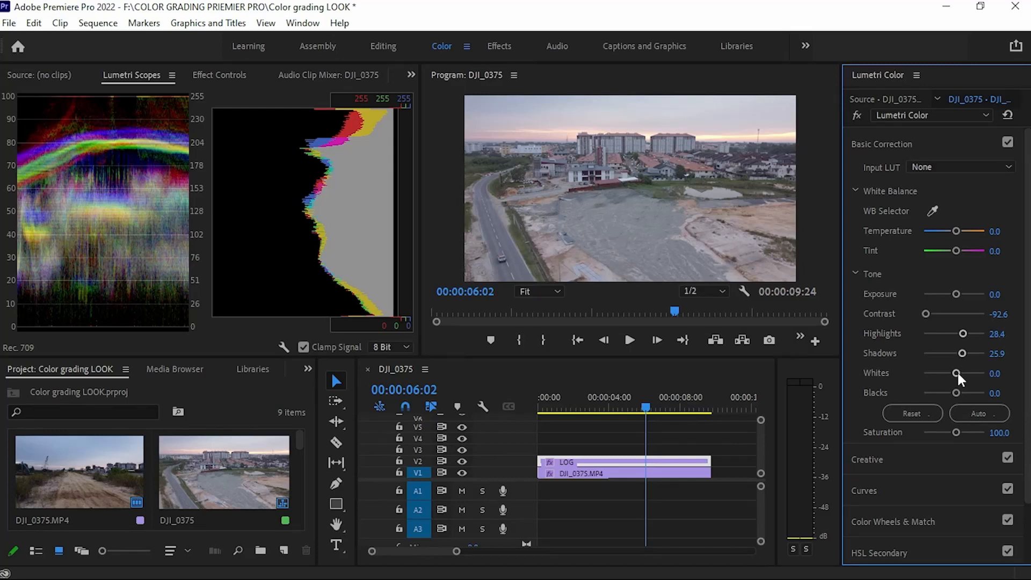
{"action": "left_click_drag", "start_coordinate": [958, 373], "coordinate": [943, 374]}
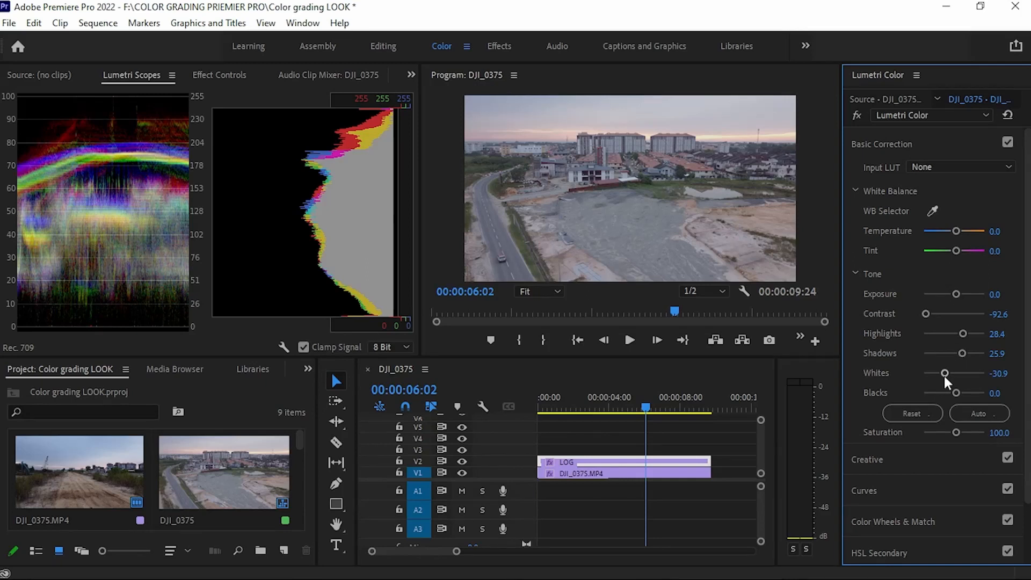
{"action": "left_click_drag", "start_coordinate": [946, 372], "coordinate": [937, 371]}
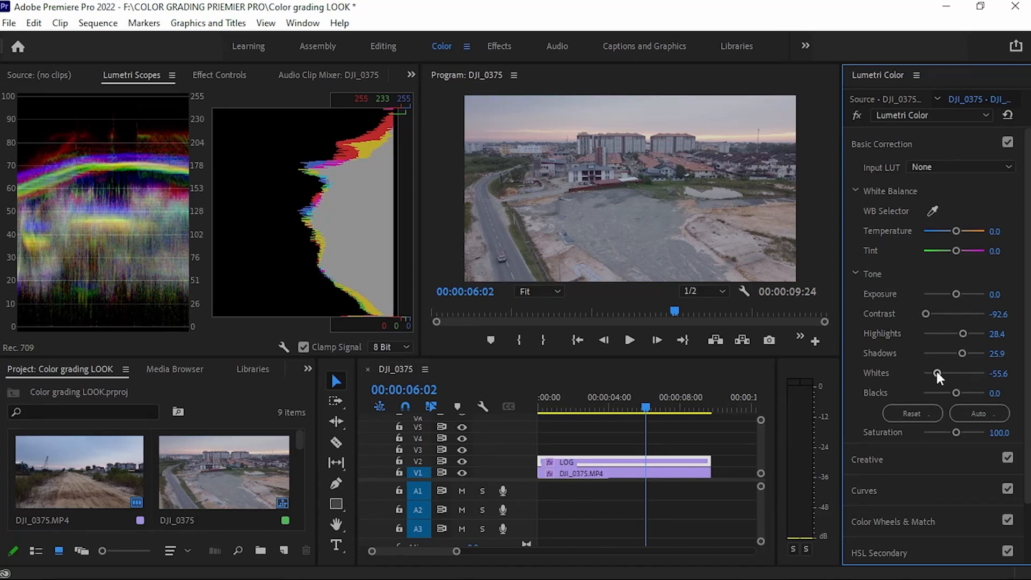
Step: Create an adjustment layer with the default settings and place it on track V3, extended to the full length of the LOG clip
{"action": "left_click", "coordinate": [285, 549]}
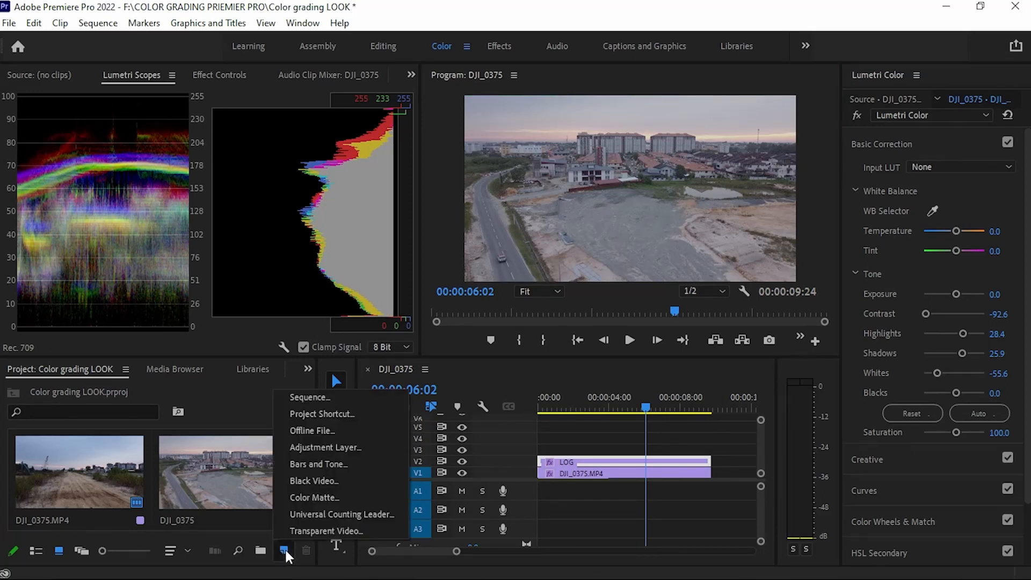
{"action": "left_click", "coordinate": [330, 447]}
{"action": "left_click", "coordinate": [534, 351]}
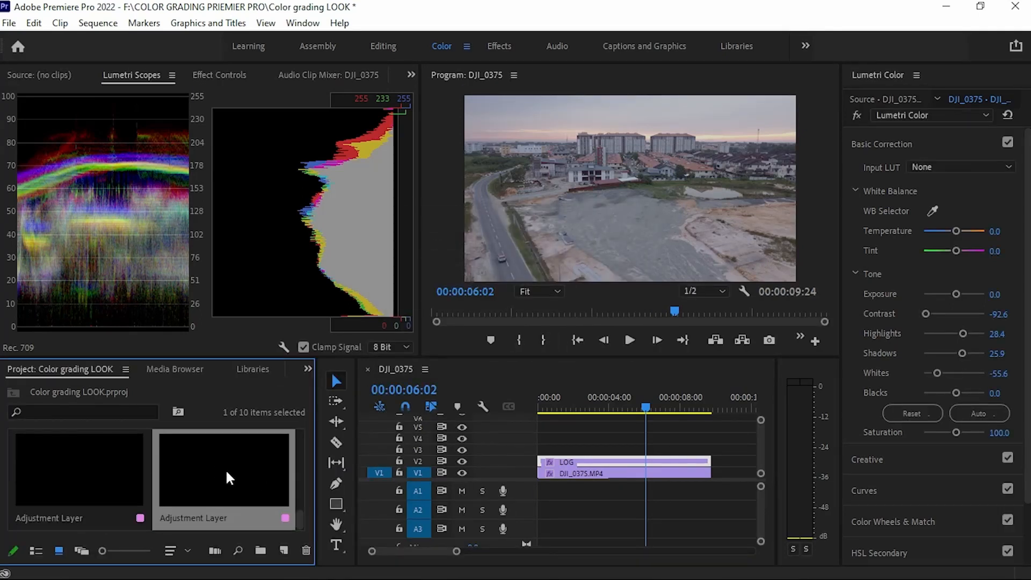
{"action": "left_click_drag", "start_coordinate": [225, 468], "coordinate": [540, 453]}
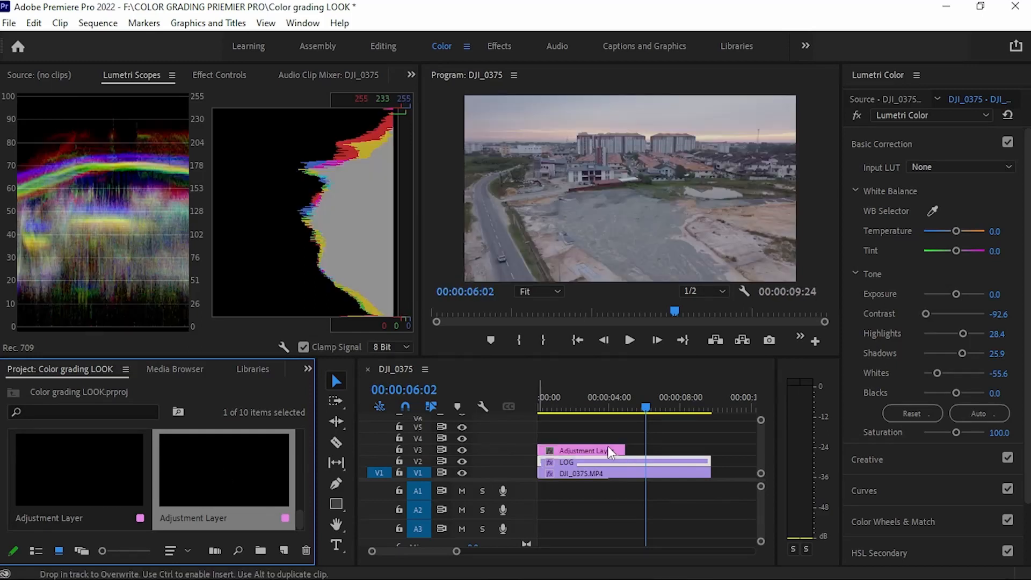
{"action": "left_click_drag", "start_coordinate": [627, 450], "coordinate": [712, 449]}
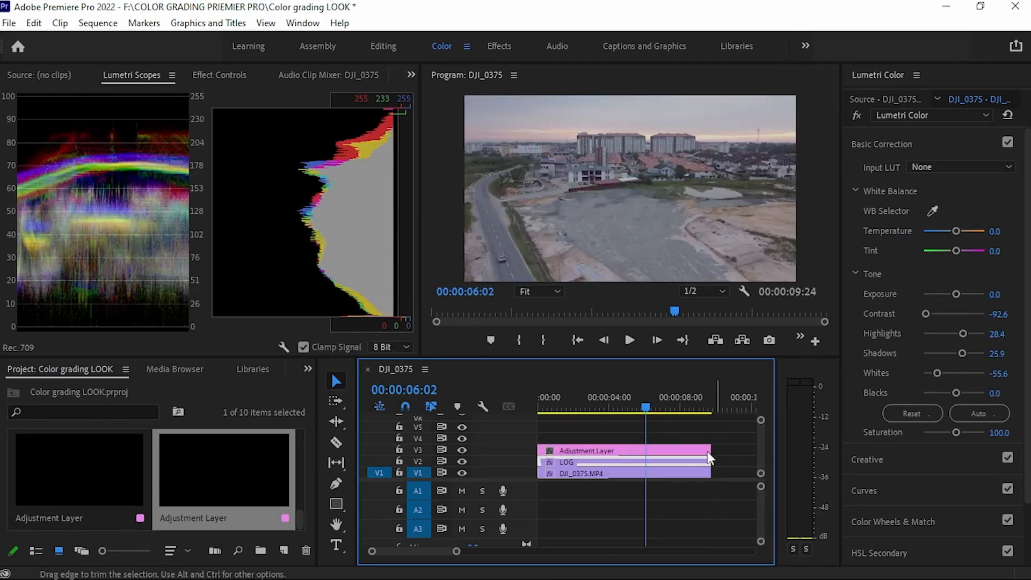
Step: Rename the adjustment layer on track V3 as LOOK
{"action": "left_click", "coordinate": [671, 446]}
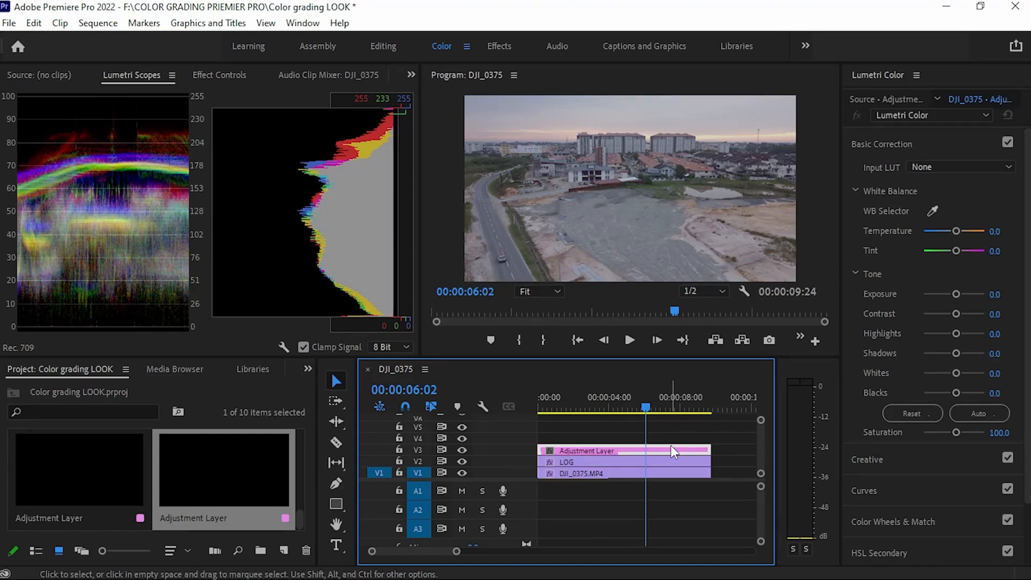
{"action": "right_click", "coordinate": [665, 449]}
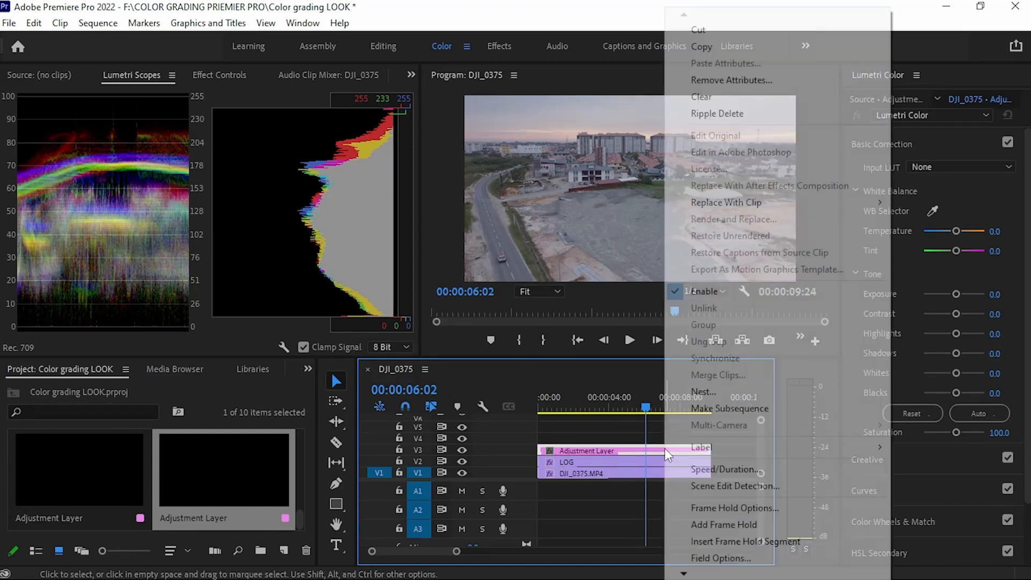
{"action": "mouse_move", "coordinate": [681, 574]}
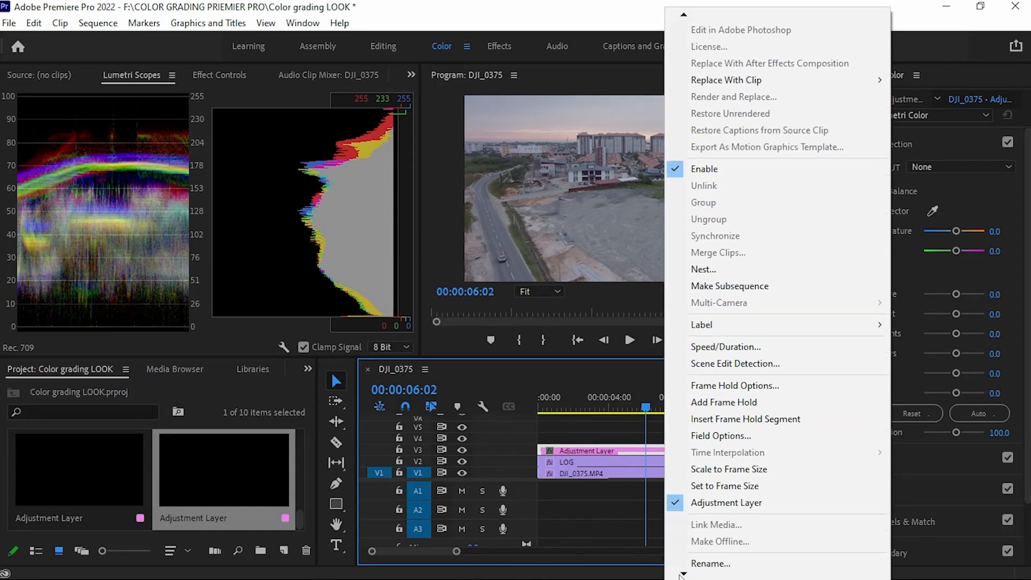
{"action": "left_click", "coordinate": [711, 480]}
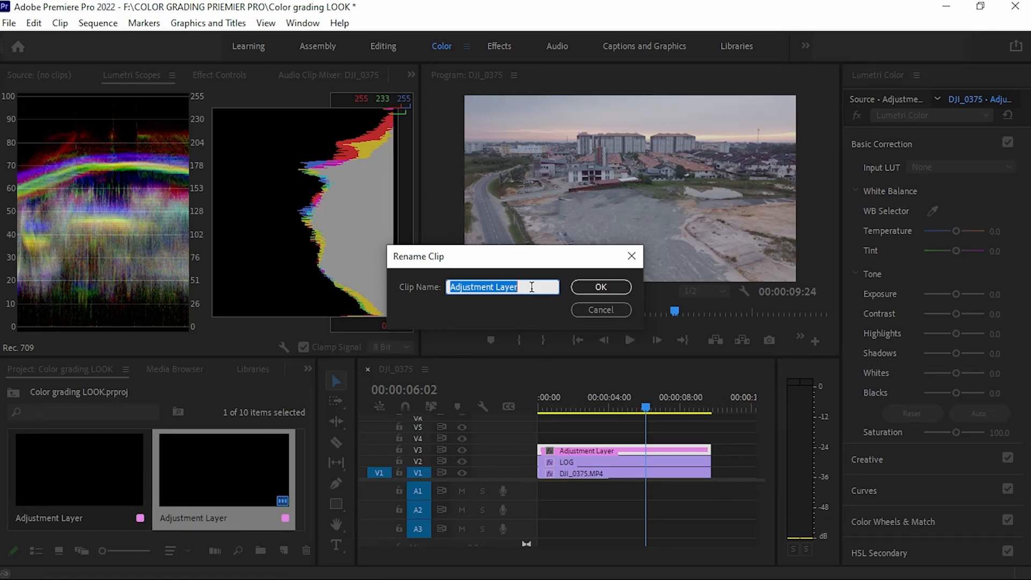
{"action": "type", "text": "LOOK"}
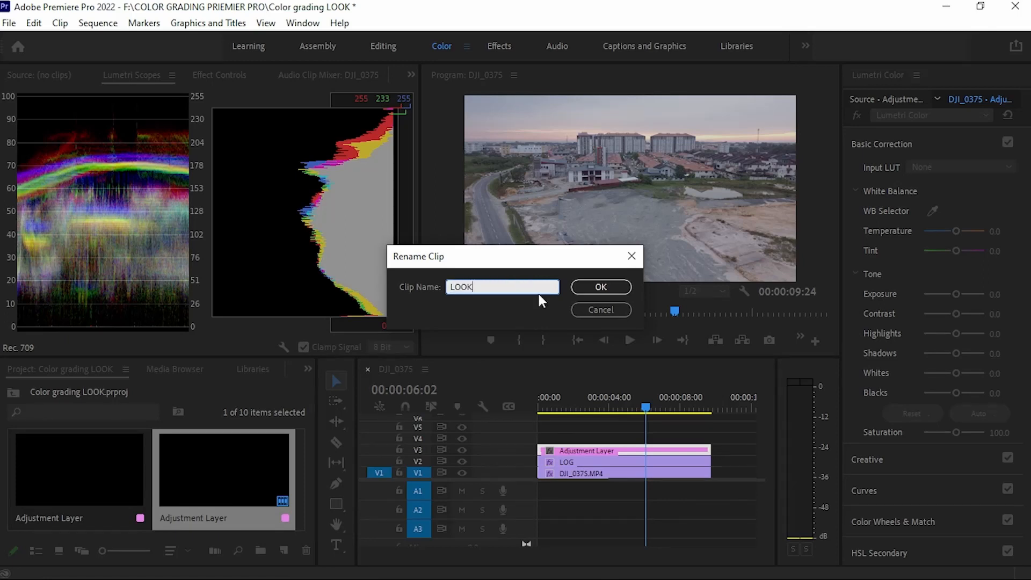
{"action": "left_click", "coordinate": [595, 287]}
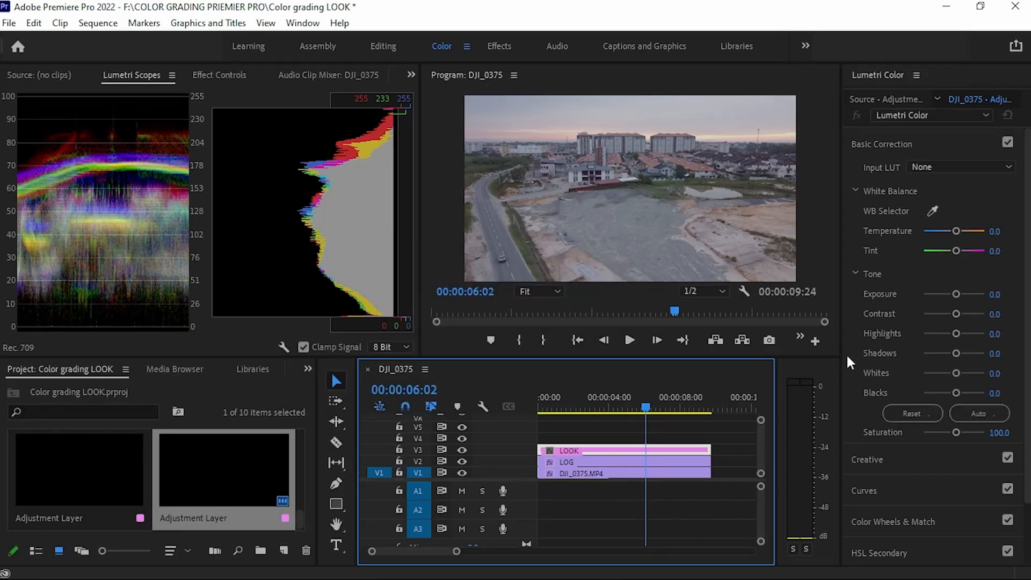
Step: Try out the Creative looks on the LOOK layer, from Kodak 5218 Kodak 2383 through SL BLEACH NDR
{"action": "left_click", "coordinate": [880, 459]}
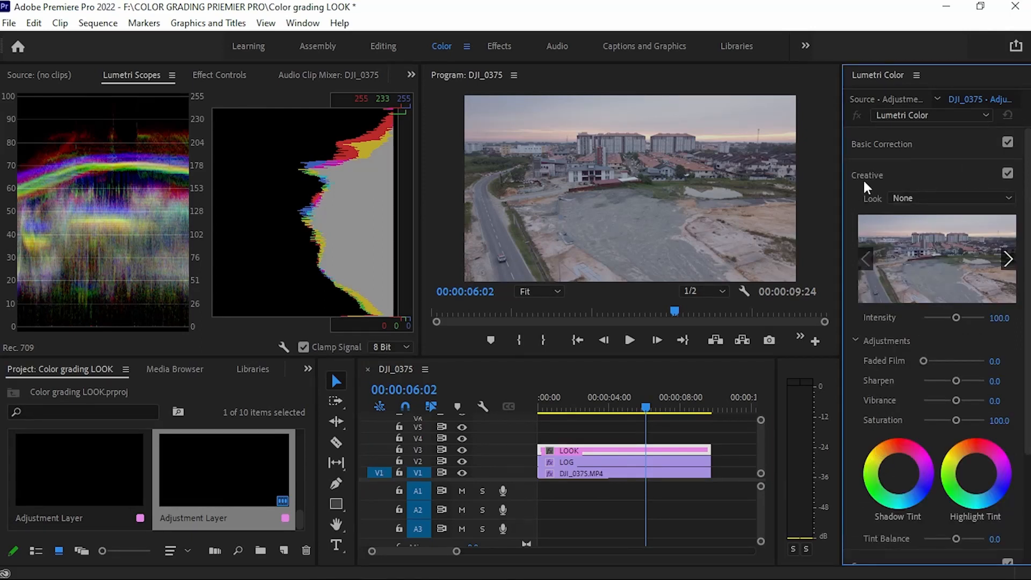
{"action": "left_click", "coordinate": [961, 198]}
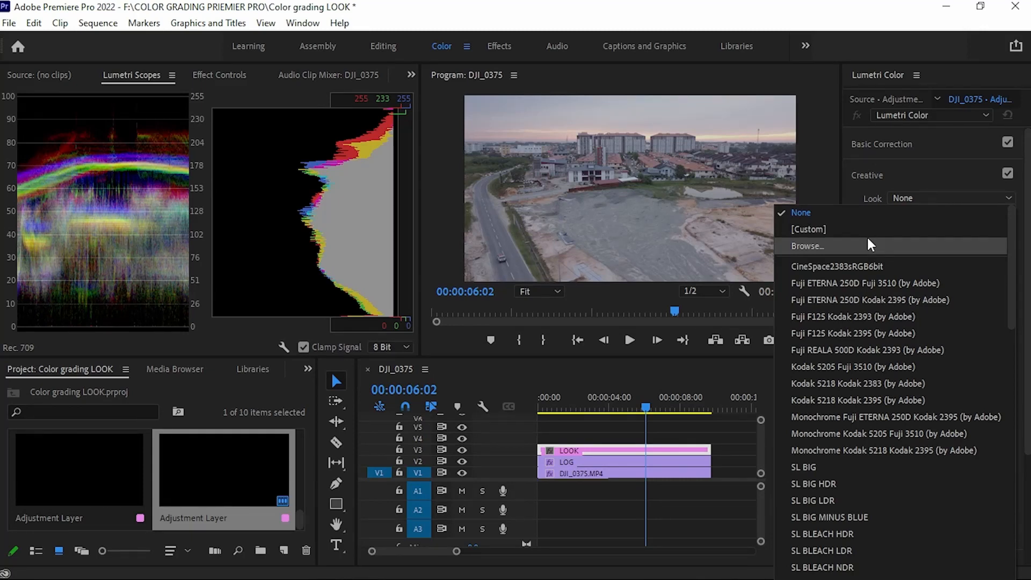
{"action": "left_click", "coordinate": [858, 384]}
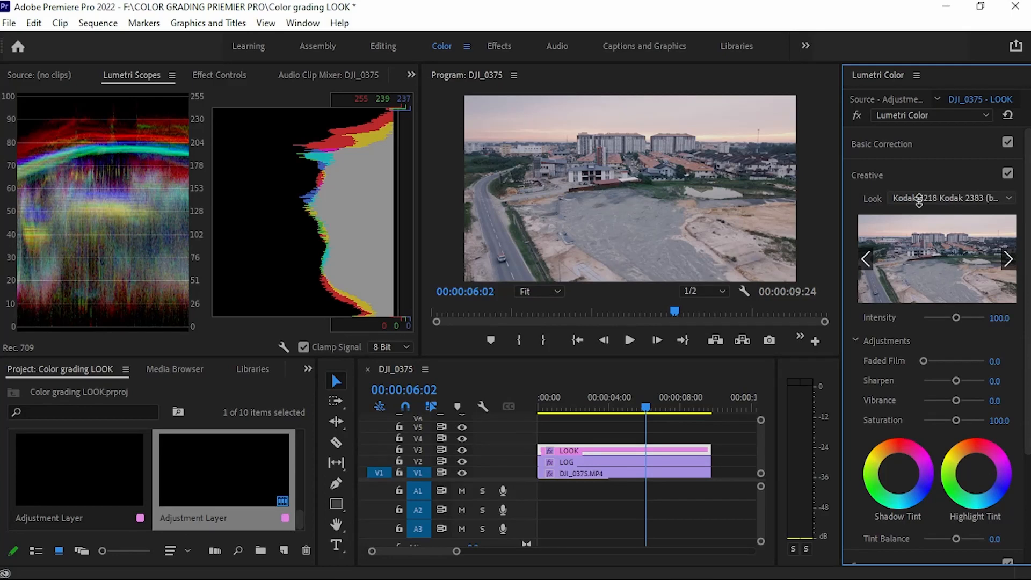
{"action": "scroll", "coordinate": [919, 200], "scroll_direction": "down", "scroll_amount": 1}
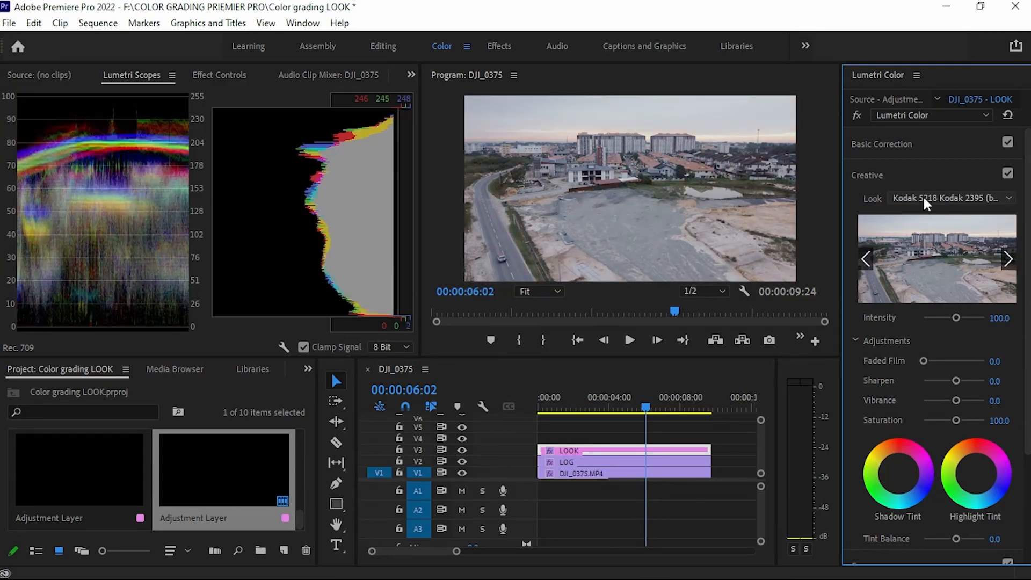
{"action": "scroll", "coordinate": [923, 198], "scroll_direction": "down", "scroll_amount": 2}
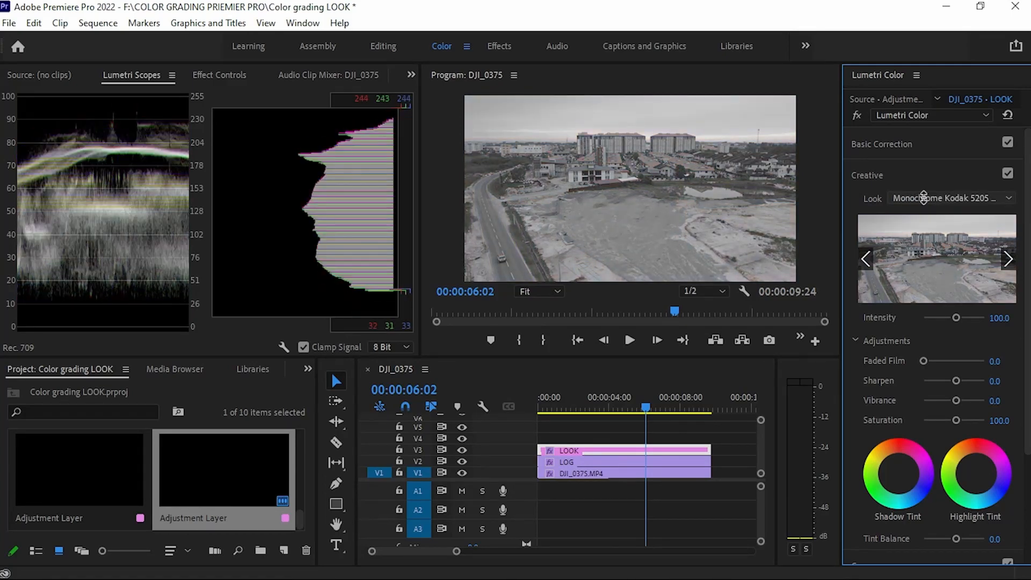
{"action": "scroll", "coordinate": [924, 198], "scroll_direction": "down", "scroll_amount": 2}
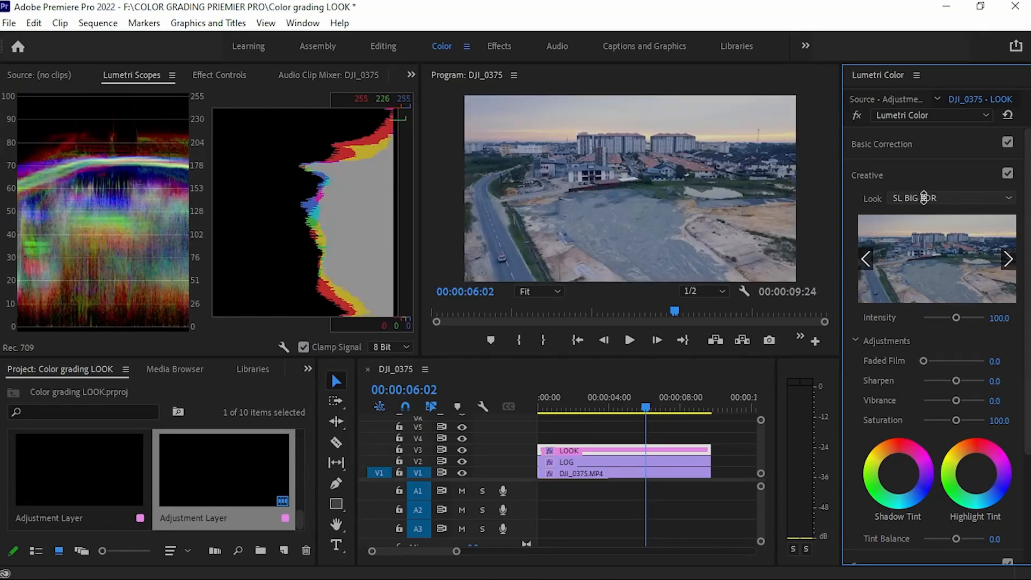
{"action": "scroll", "coordinate": [924, 198], "scroll_direction": "down", "scroll_amount": 1}
{"action": "scroll", "coordinate": [924, 197], "scroll_direction": "down", "scroll_amount": 1}
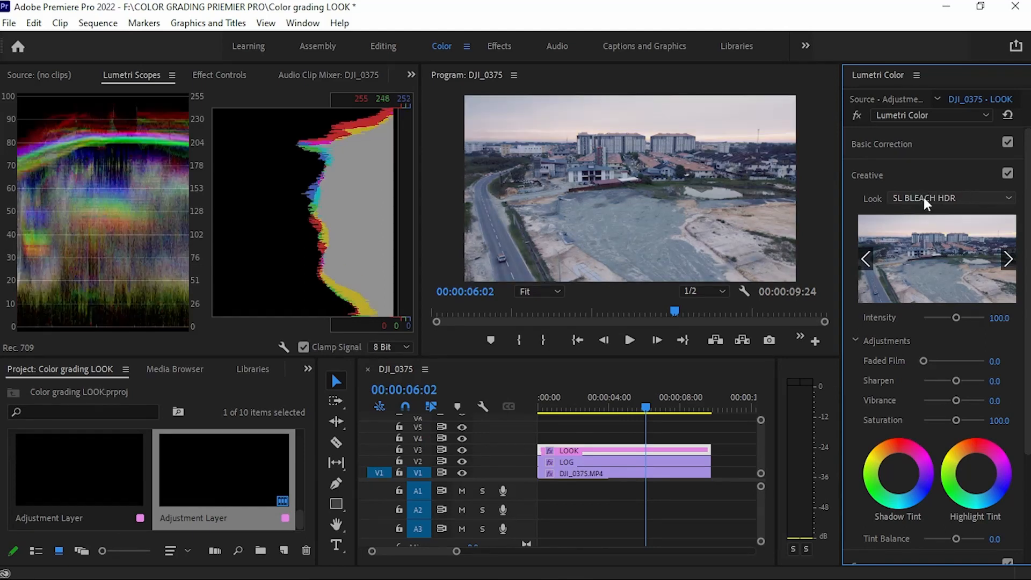
{"action": "scroll", "coordinate": [924, 198], "scroll_direction": "down", "scroll_amount": 1}
{"action": "scroll", "coordinate": [925, 202], "scroll_direction": "down", "scroll_amount": 1}
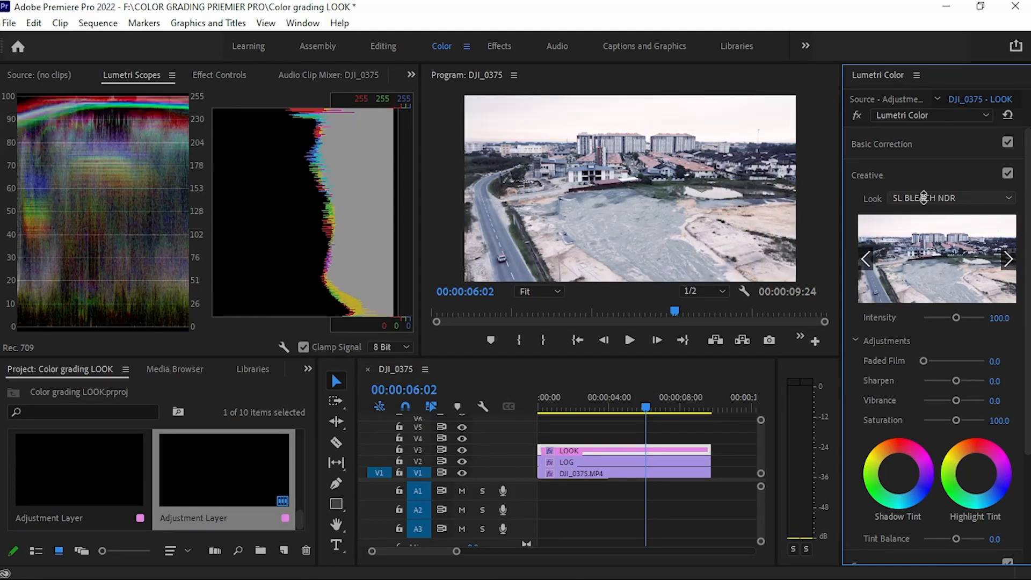
Step: Apply the SL BLUE MOON creative look to the LOOK adjustment layer
{"action": "left_click", "coordinate": [925, 200]}
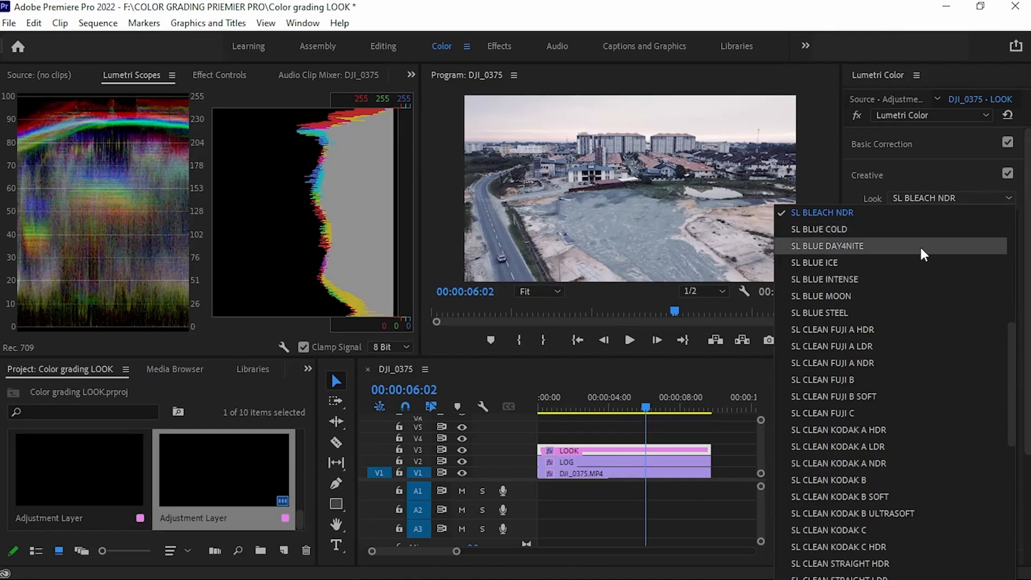
{"action": "left_click", "coordinate": [910, 297]}
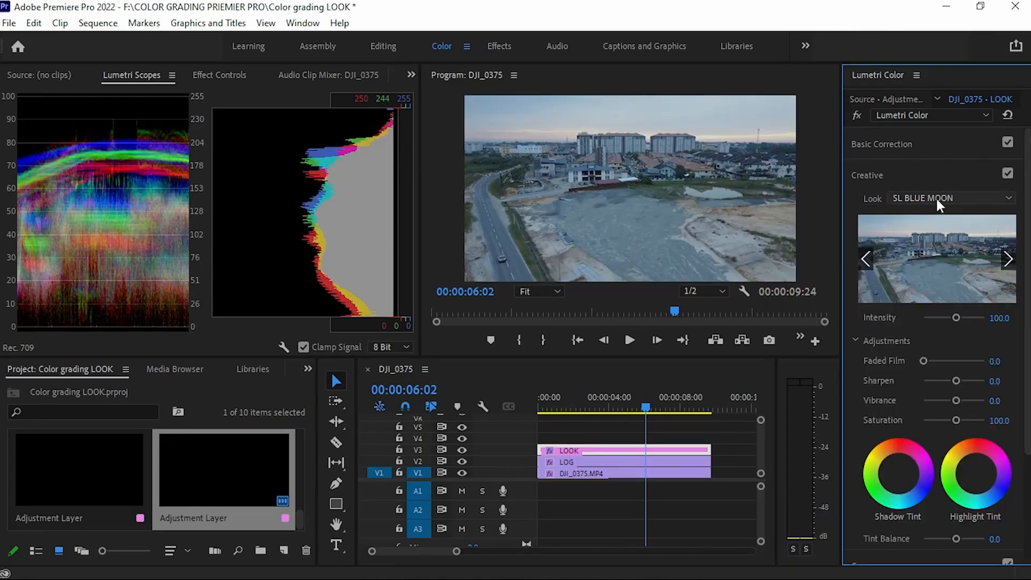
Step: Change the creative look on the LOOK adjustment layer to SL BLUE DAY4NITE
{"action": "left_click", "coordinate": [936, 198]}
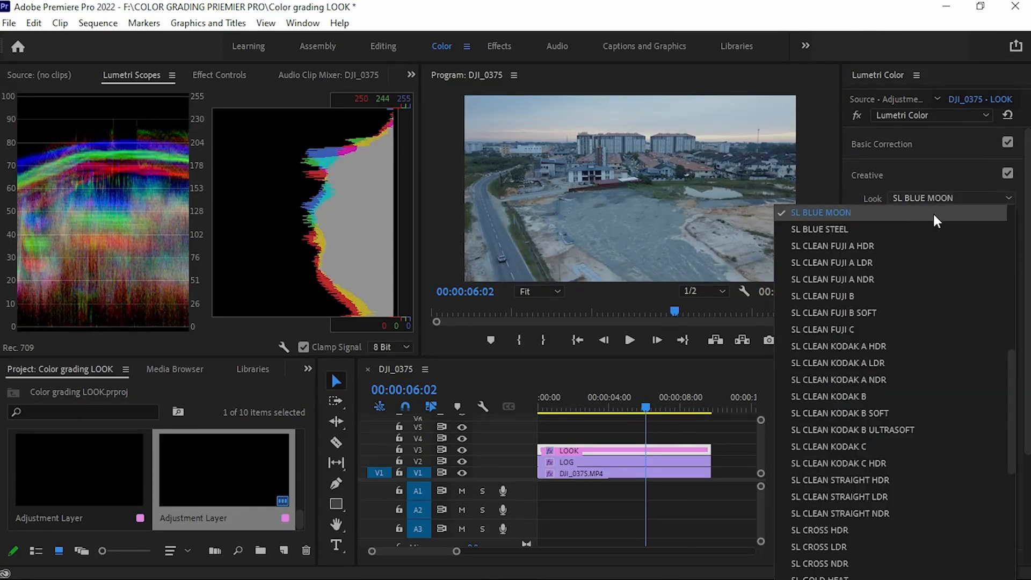
{"action": "scroll", "coordinate": [932, 221], "scroll_direction": "up", "scroll_amount": 3}
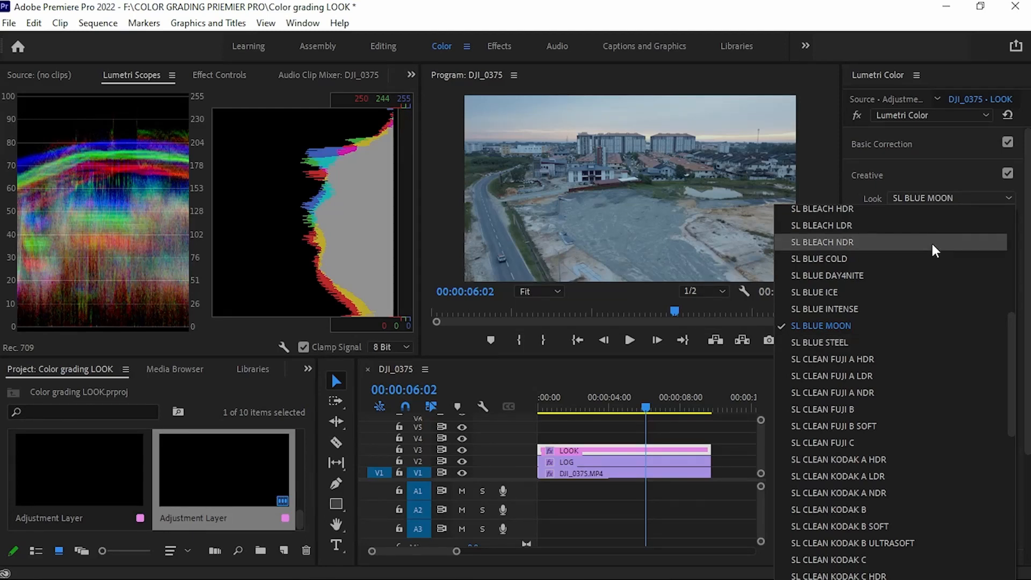
{"action": "scroll", "coordinate": [933, 250], "scroll_direction": "up", "scroll_amount": 3}
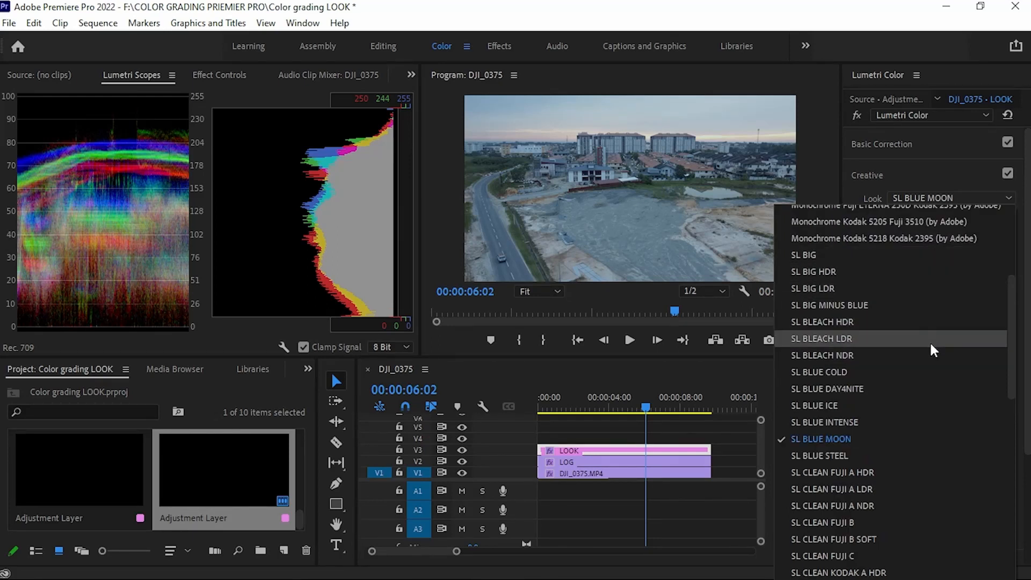
{"action": "left_click", "coordinate": [910, 388]}
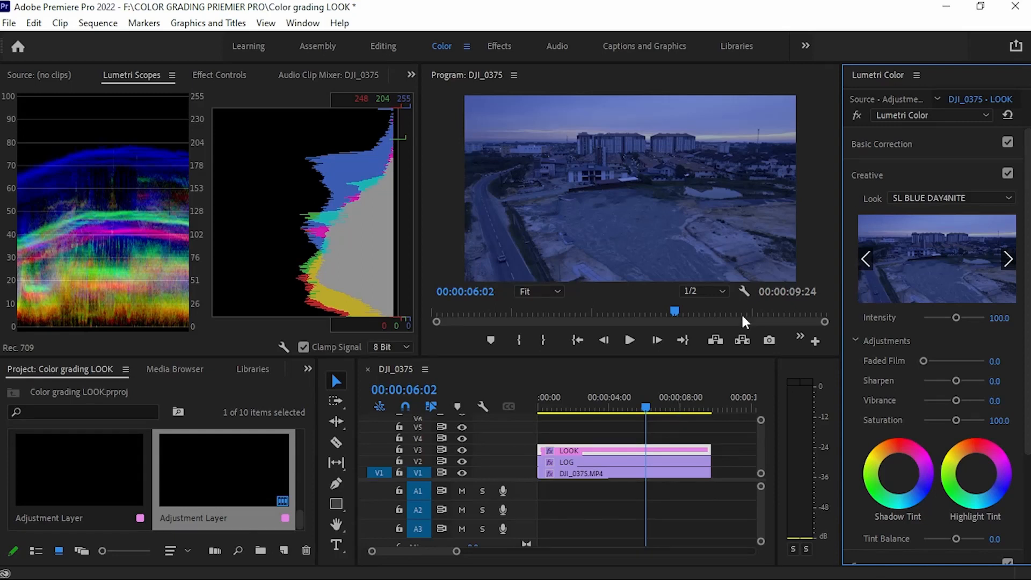
Step: Adjust the LOG clip's basic tone to contrast -3.7, highlights 23.5, shadows 6.2 and whites -1.2
{"action": "left_click", "coordinate": [595, 463]}
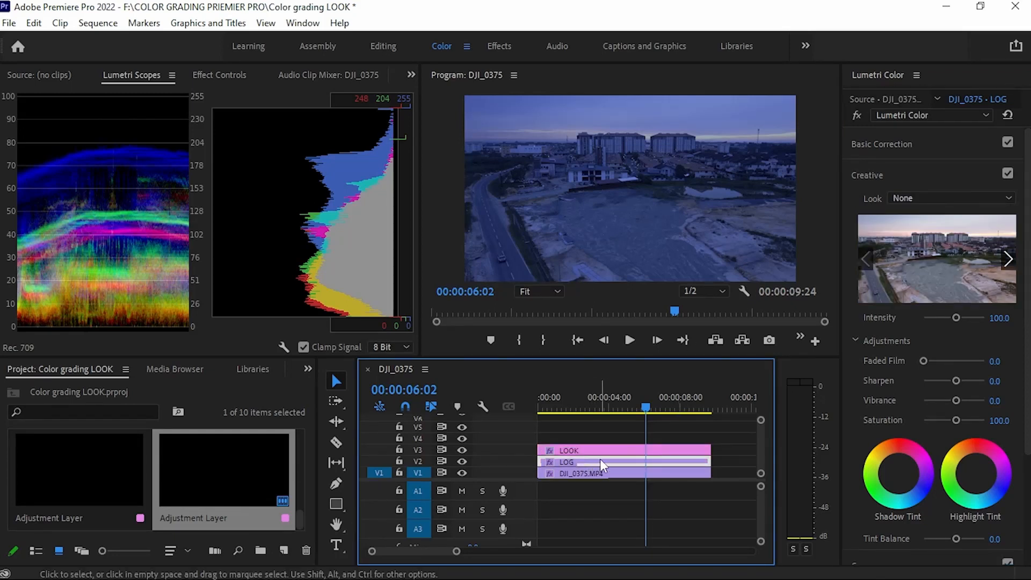
{"action": "left_click", "coordinate": [881, 144]}
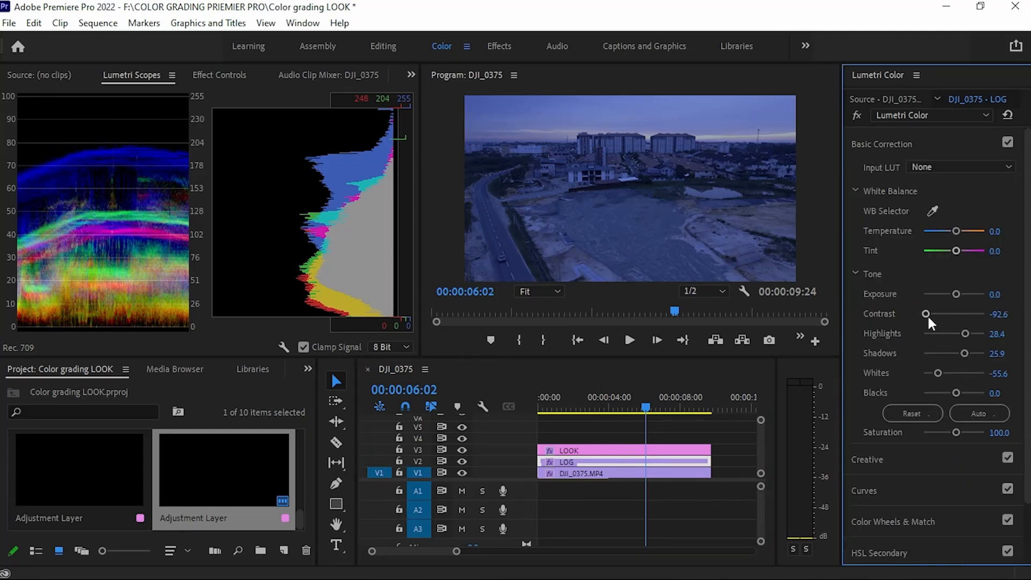
{"action": "left_click_drag", "start_coordinate": [926, 312], "coordinate": [947, 314]}
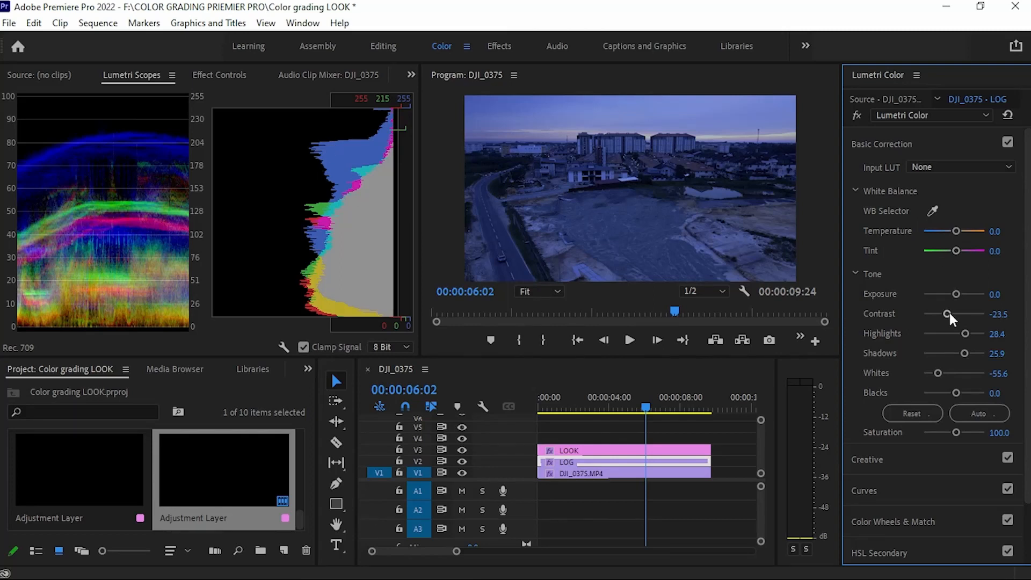
{"action": "left_click_drag", "start_coordinate": [948, 312], "coordinate": [951, 312]}
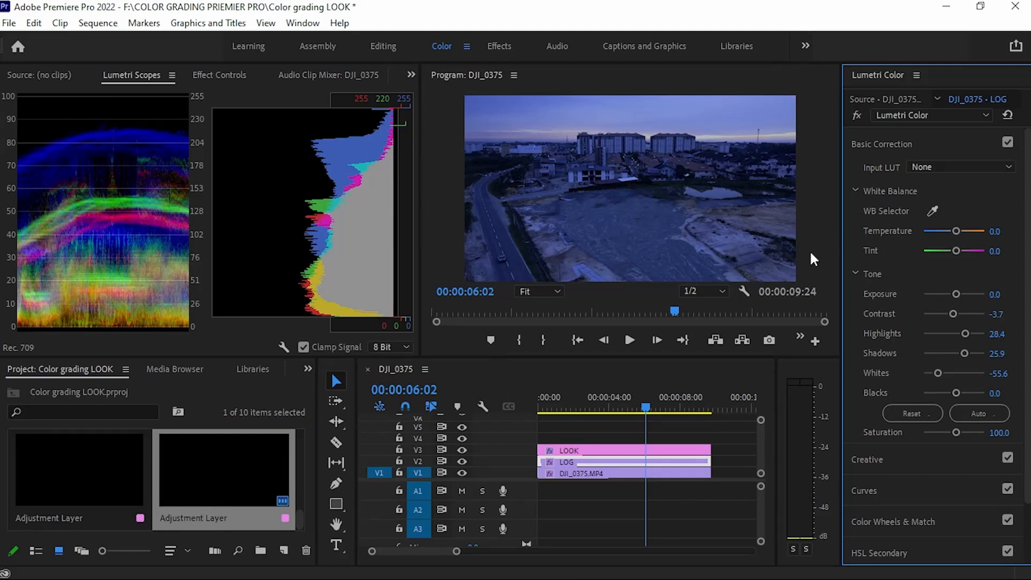
{"action": "mouse_move", "coordinate": [964, 330]}
{"action": "left_mouse_down"}
{"action": "mouse_move", "coordinate": [955, 332]}
{"action": "mouse_move", "coordinate": [964, 333]}
{"action": "left_mouse_up"}
{"action": "left_click_drag", "start_coordinate": [938, 374], "coordinate": [955, 350]}
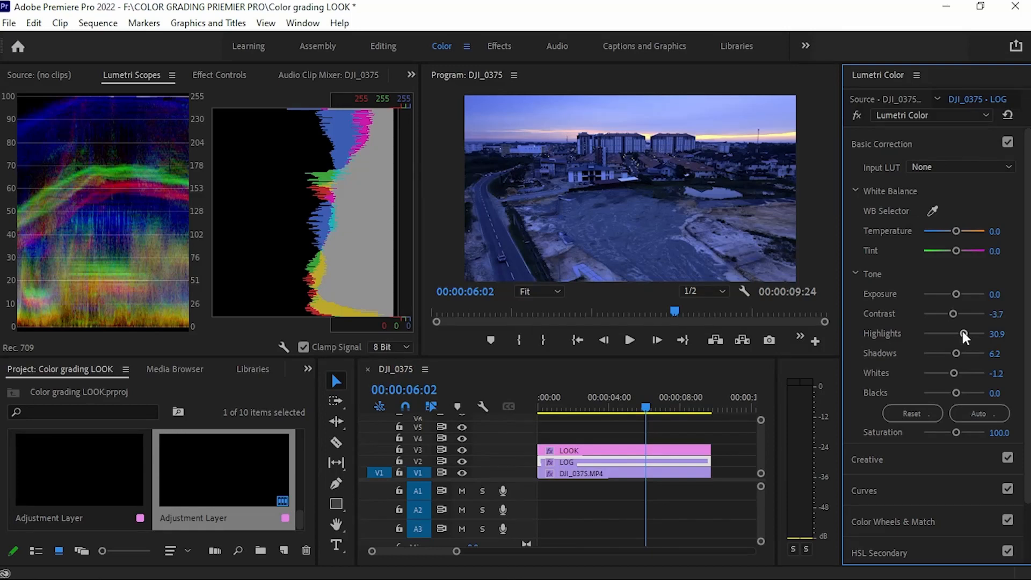
{"action": "left_click_drag", "start_coordinate": [962, 331], "coordinate": [961, 331]}
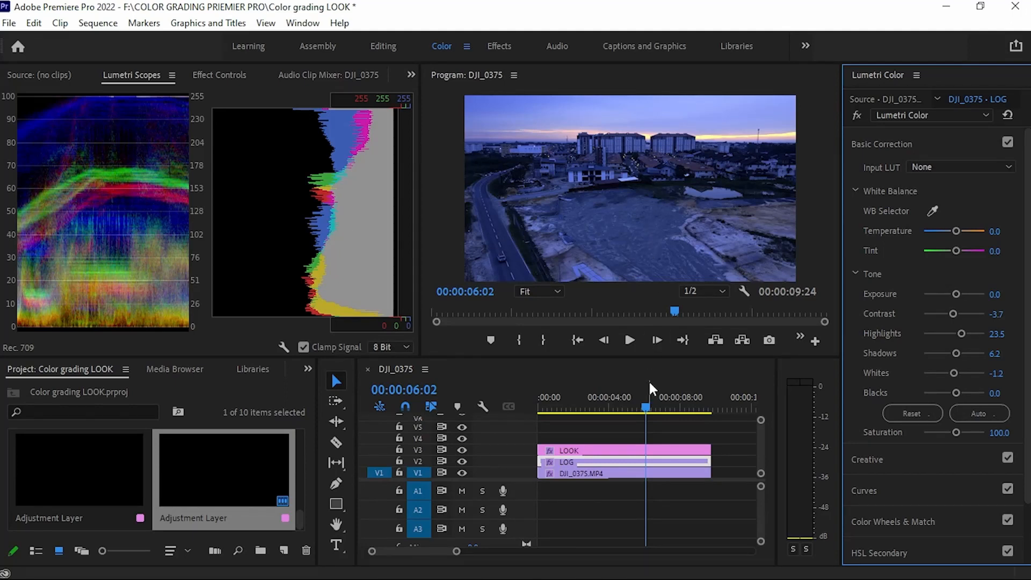
Step: Create another adjustment layer with the default settings and place it on track V4, extended to the full length of the LOOK layer
{"action": "left_click", "coordinate": [655, 449]}
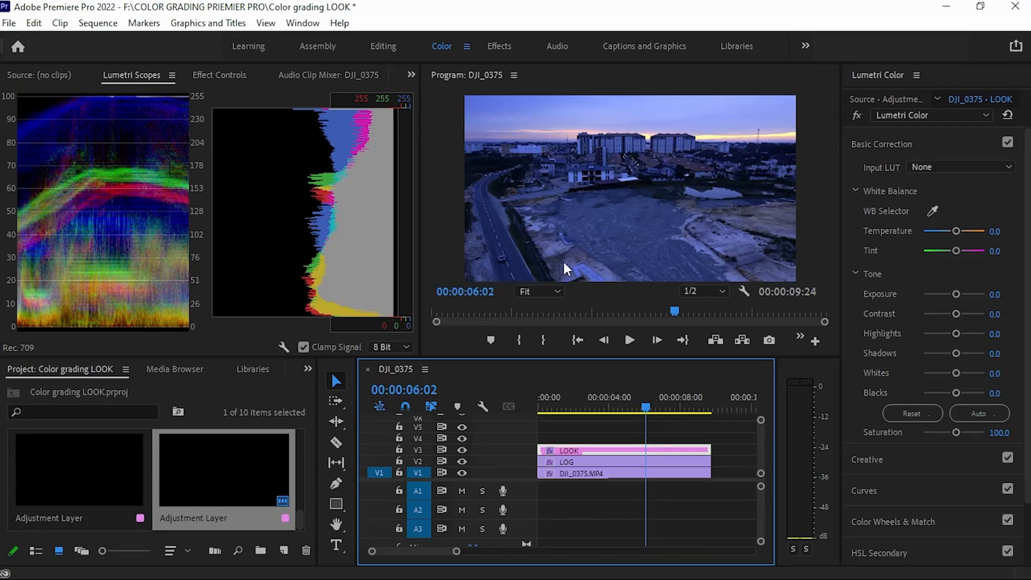
{"action": "left_click", "coordinate": [284, 550]}
{"action": "left_click", "coordinate": [317, 448]}
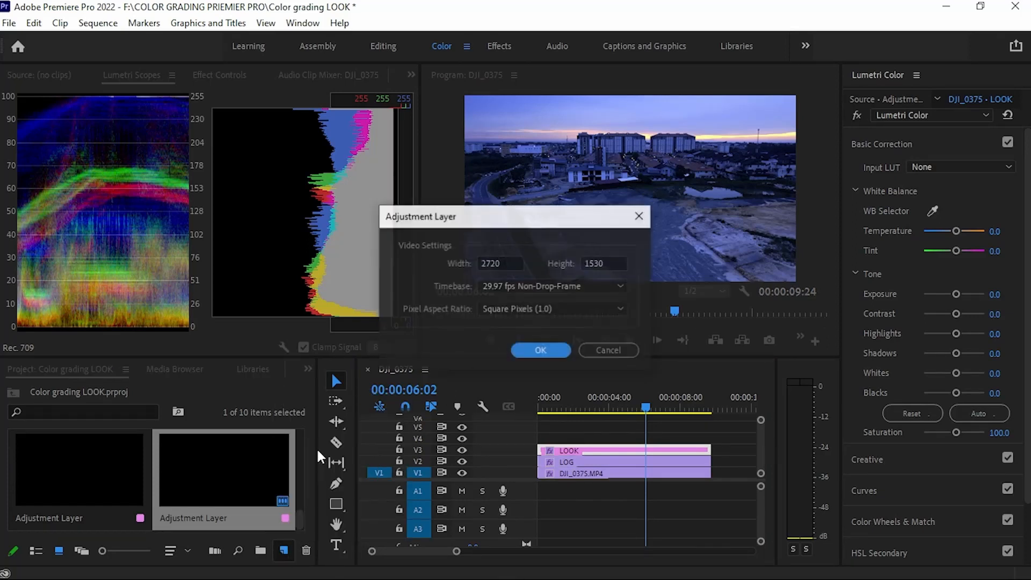
{"action": "left_click", "coordinate": [537, 350]}
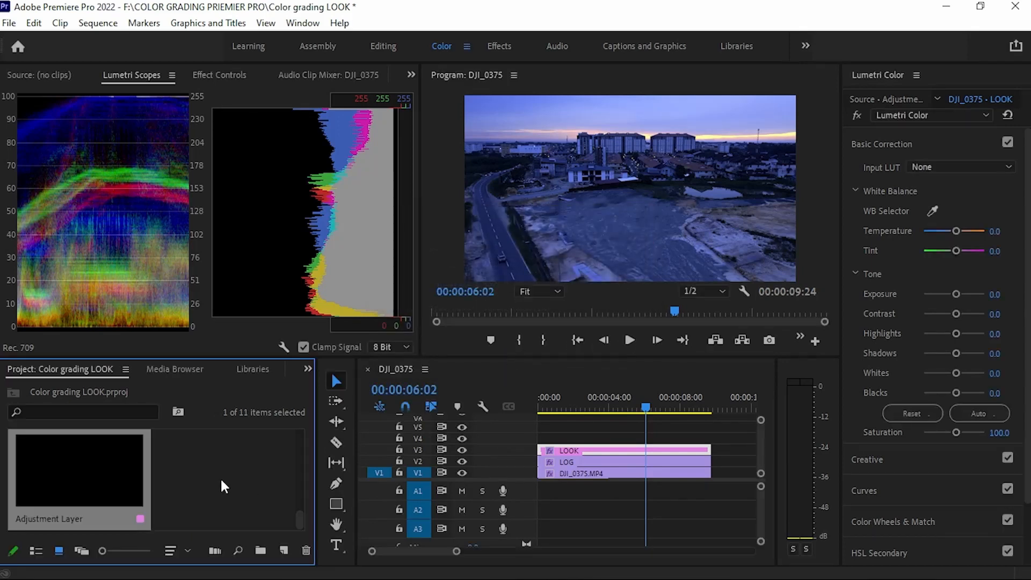
{"action": "left_click_drag", "start_coordinate": [108, 473], "coordinate": [544, 439]}
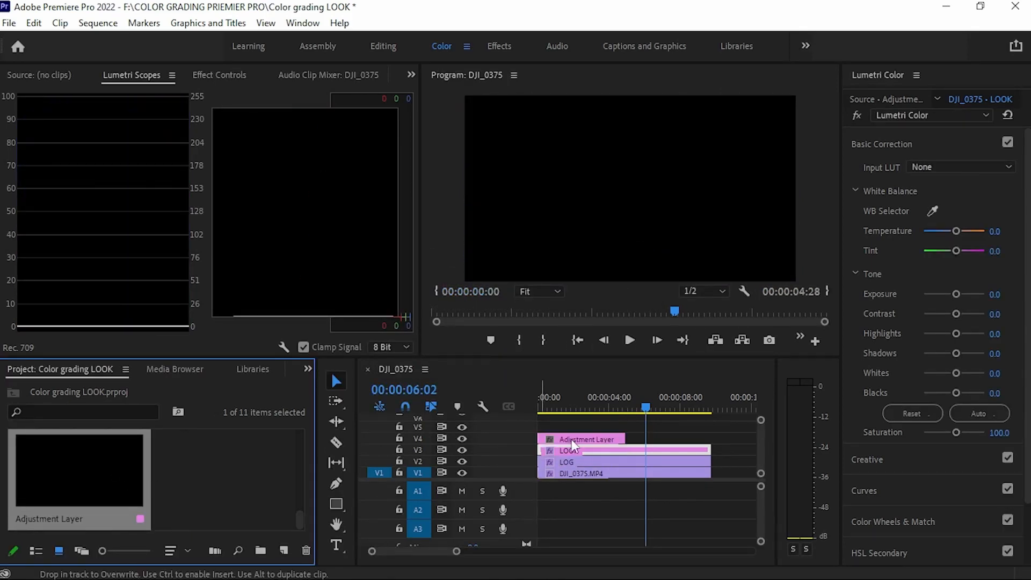
{"action": "left_click_drag", "start_coordinate": [627, 438], "coordinate": [711, 433]}
Step: Shape the blue RGB curve of the V4 adjustment layer into a gentle S, raising the highlights and lowering the shadows
{"action": "left_click", "coordinate": [631, 440]}
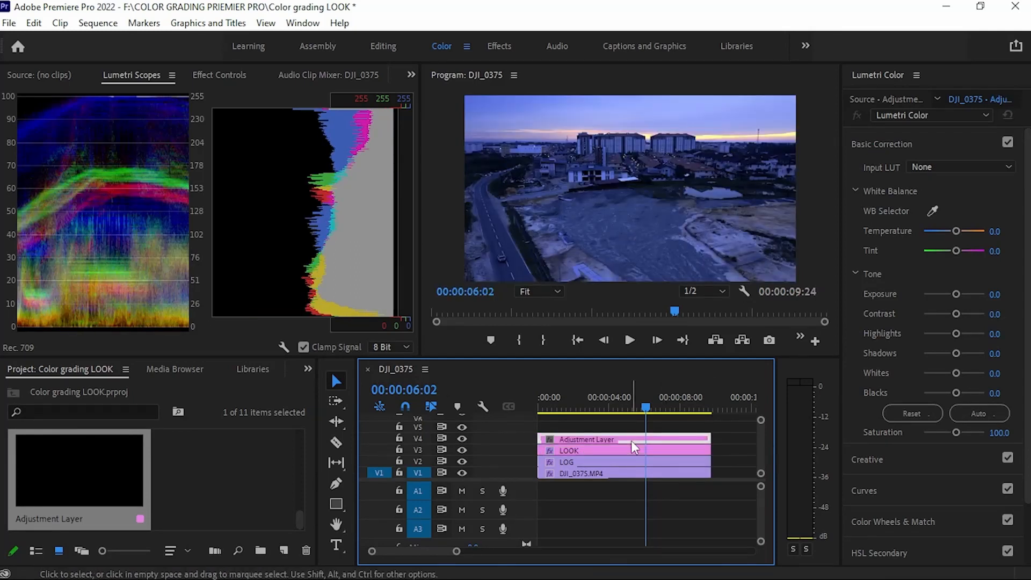
{"action": "scroll", "coordinate": [889, 330], "scroll_direction": "down", "scroll_amount": 2}
{"action": "scroll", "coordinate": [895, 342], "scroll_direction": "down", "scroll_amount": 1}
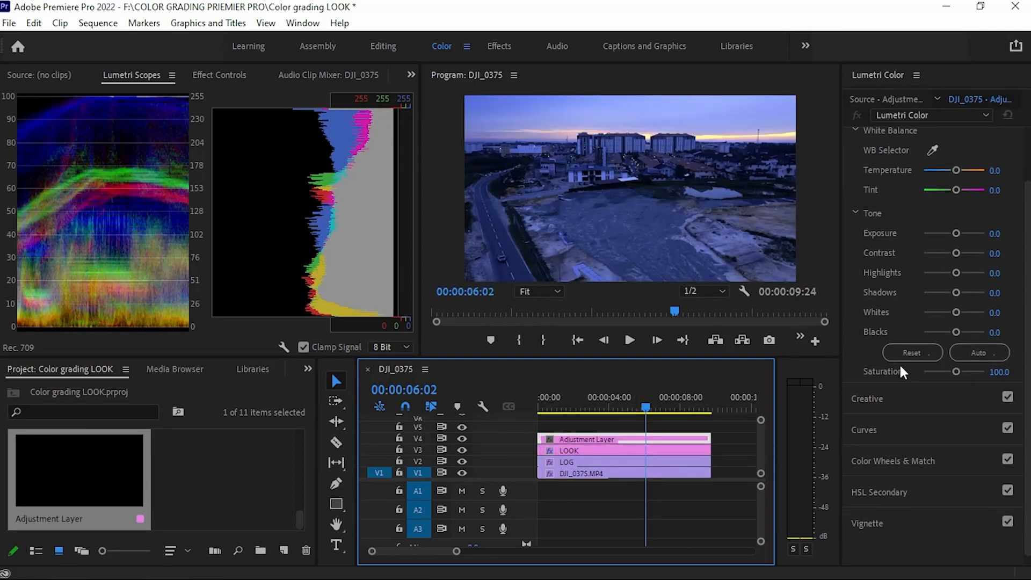
{"action": "left_click", "coordinate": [888, 400]}
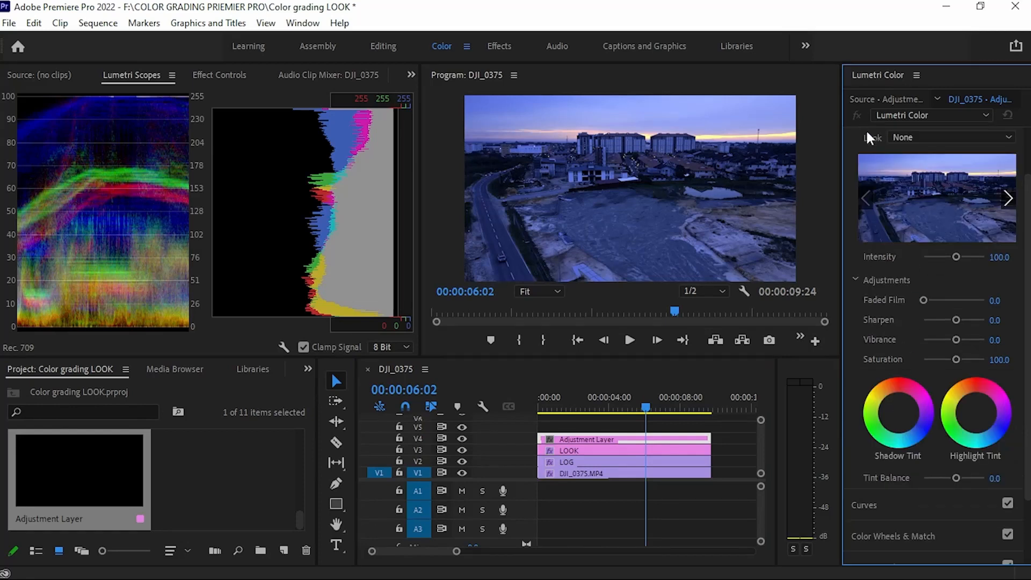
{"action": "left_click", "coordinate": [899, 506]}
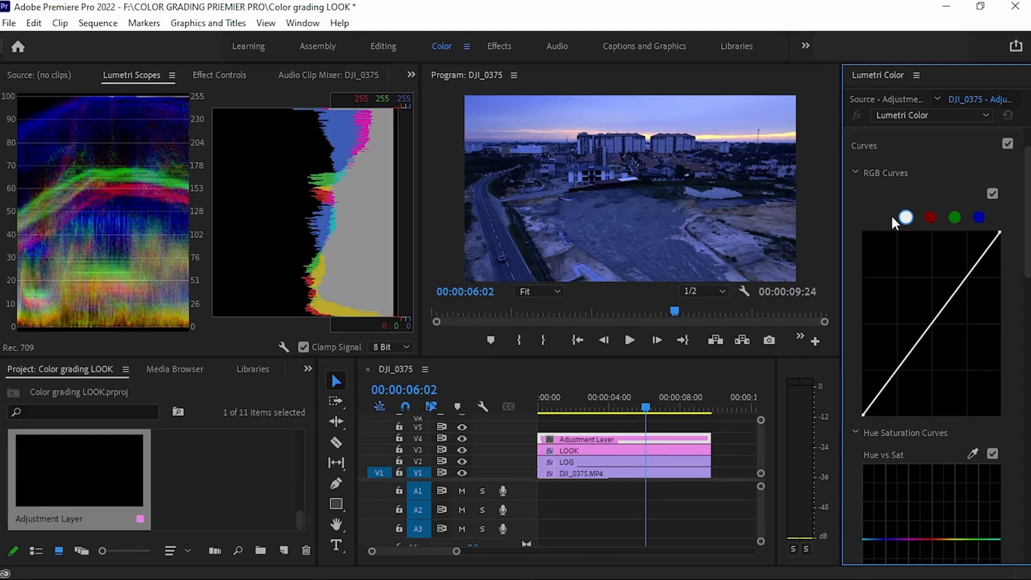
{"action": "left_click", "coordinate": [979, 217]}
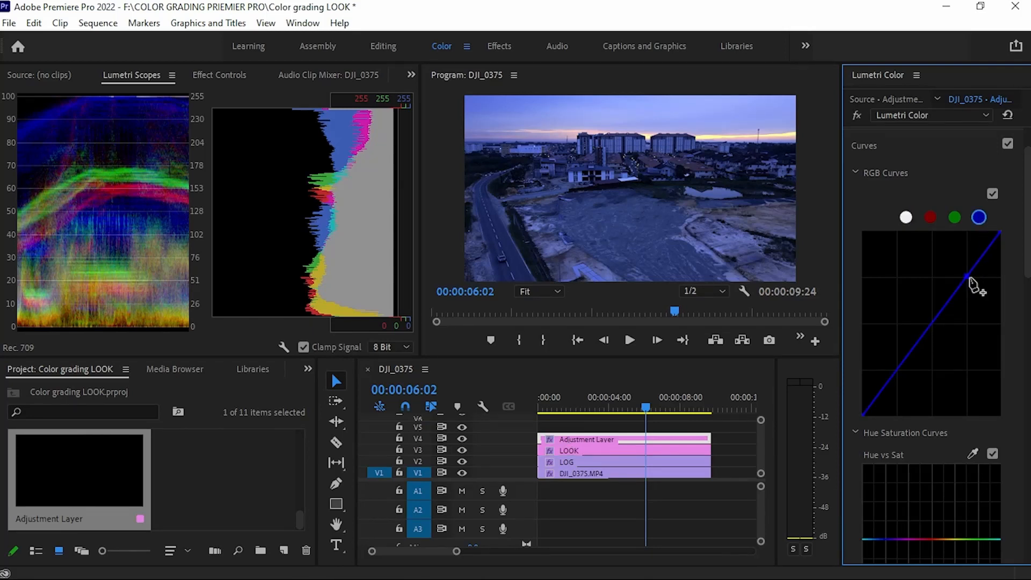
{"action": "left_click_drag", "start_coordinate": [972, 285], "coordinate": [959, 275]}
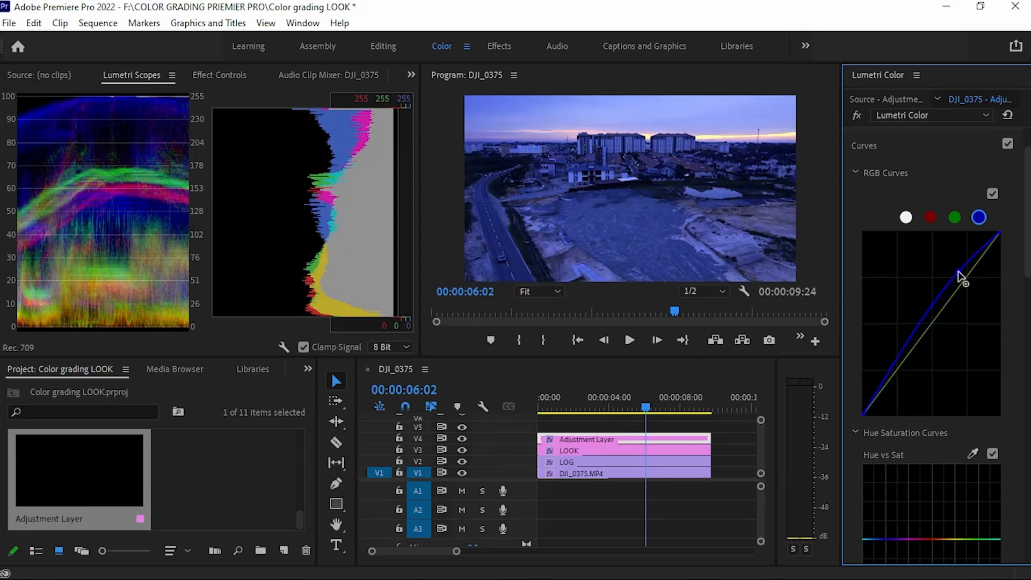
{"action": "left_click_drag", "start_coordinate": [905, 353], "coordinate": [914, 364]}
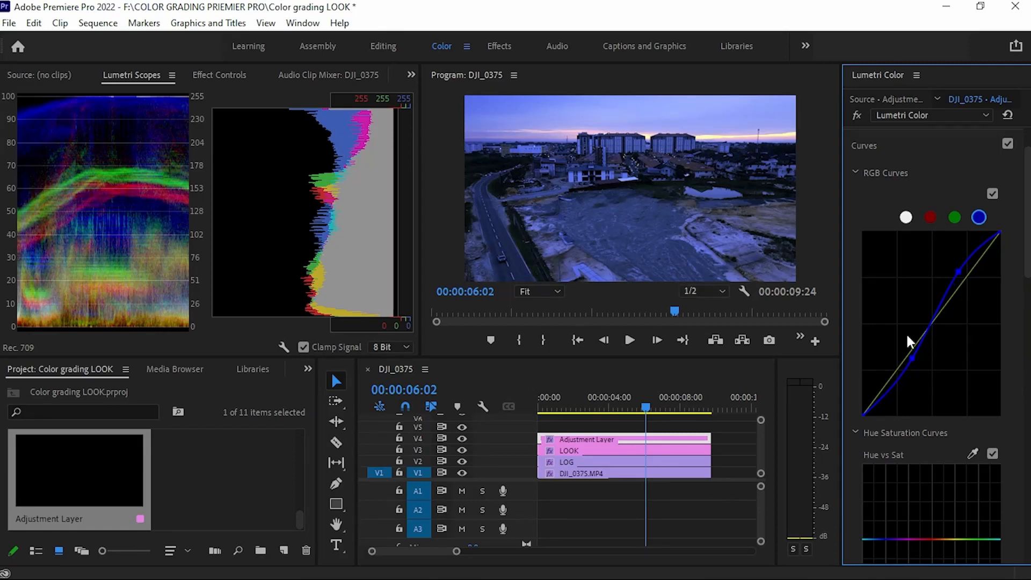
{"action": "left_click_drag", "start_coordinate": [912, 364], "coordinate": [912, 360]}
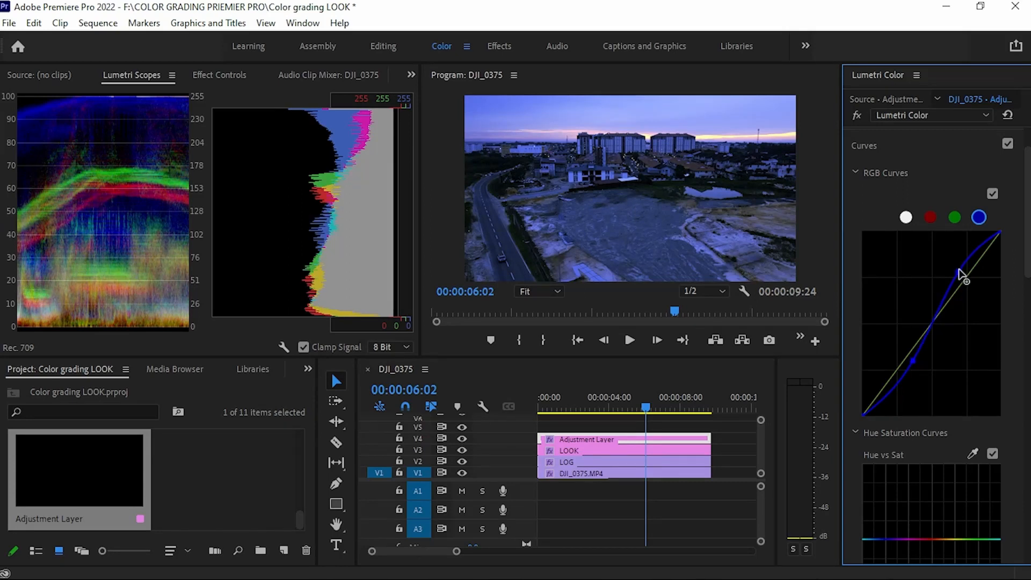
{"action": "left_click_drag", "start_coordinate": [966, 281], "coordinate": [963, 281]}
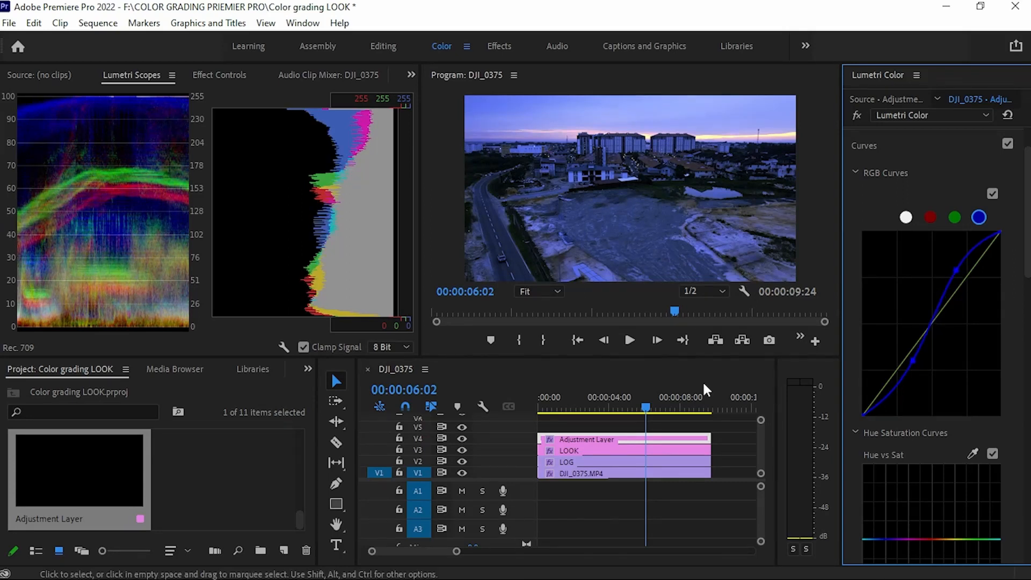
Step: Set the V4 adjustment layer's creative adjustments to vibrance 11.1, saturation 113.6 and faded film 6.2
{"action": "left_click", "coordinate": [871, 144]}
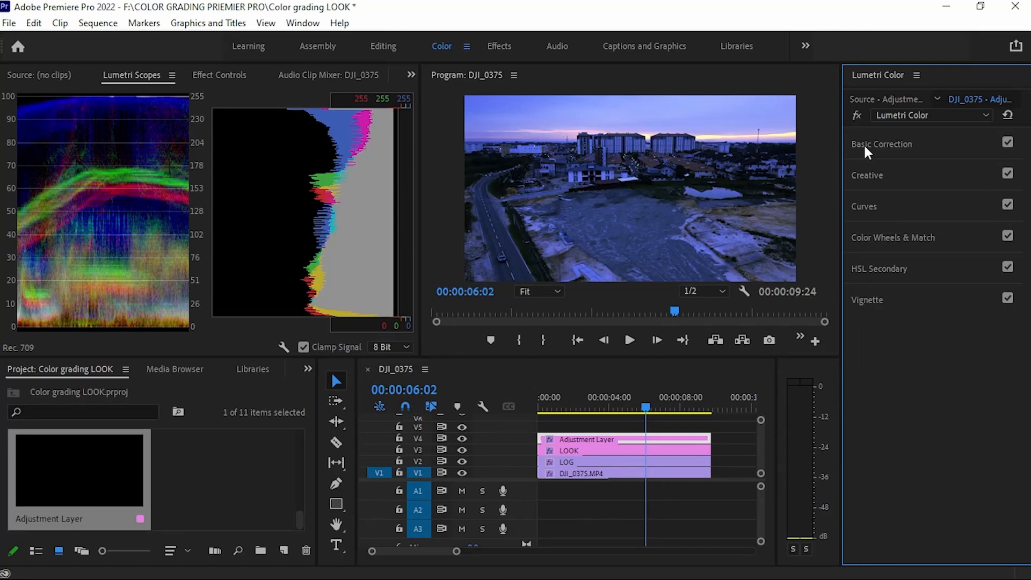
{"action": "left_click", "coordinate": [875, 175]}
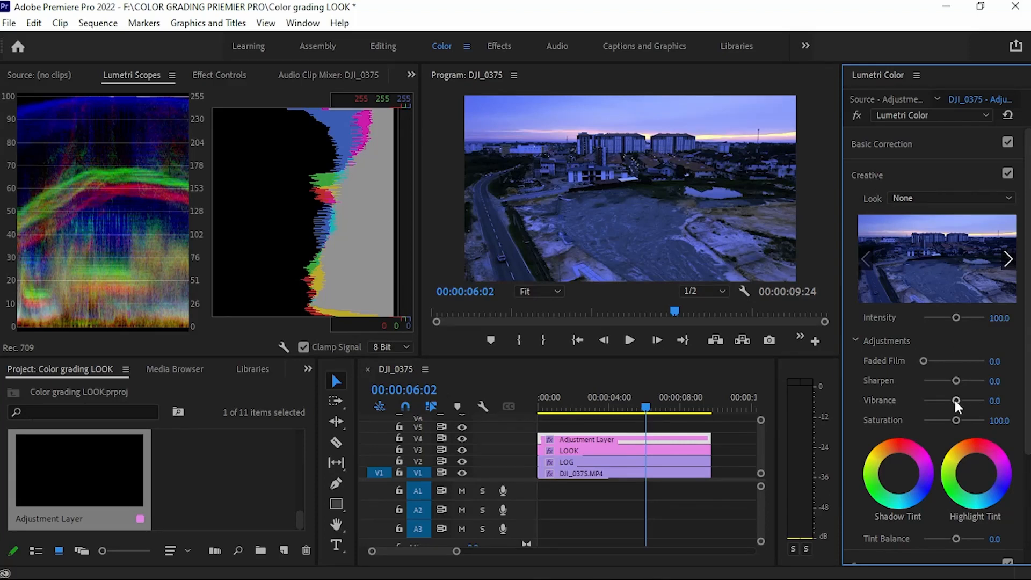
{"action": "left_click_drag", "start_coordinate": [954, 400], "coordinate": [958, 421]}
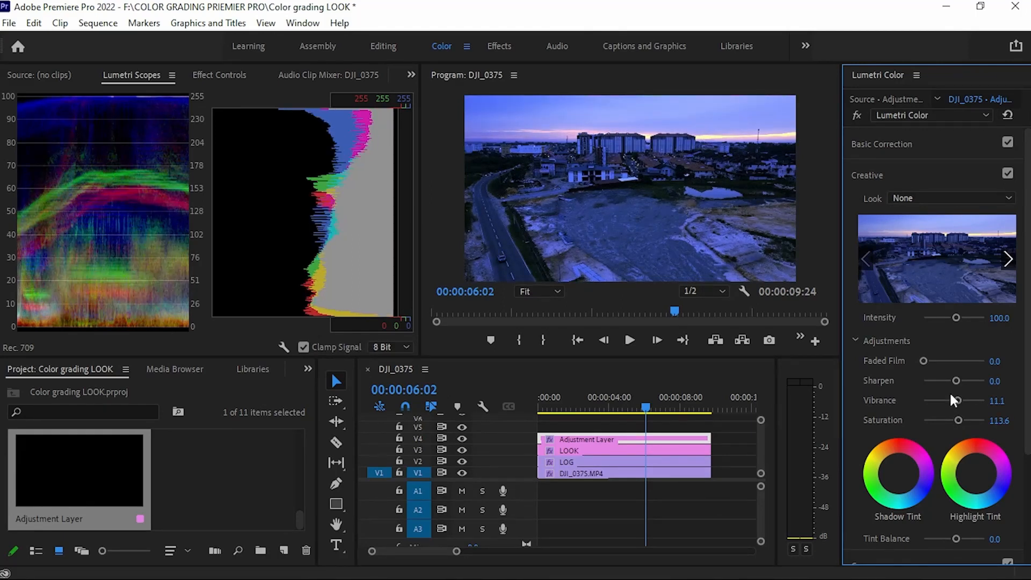
{"action": "left_click_drag", "start_coordinate": [924, 360], "coordinate": [928, 365]}
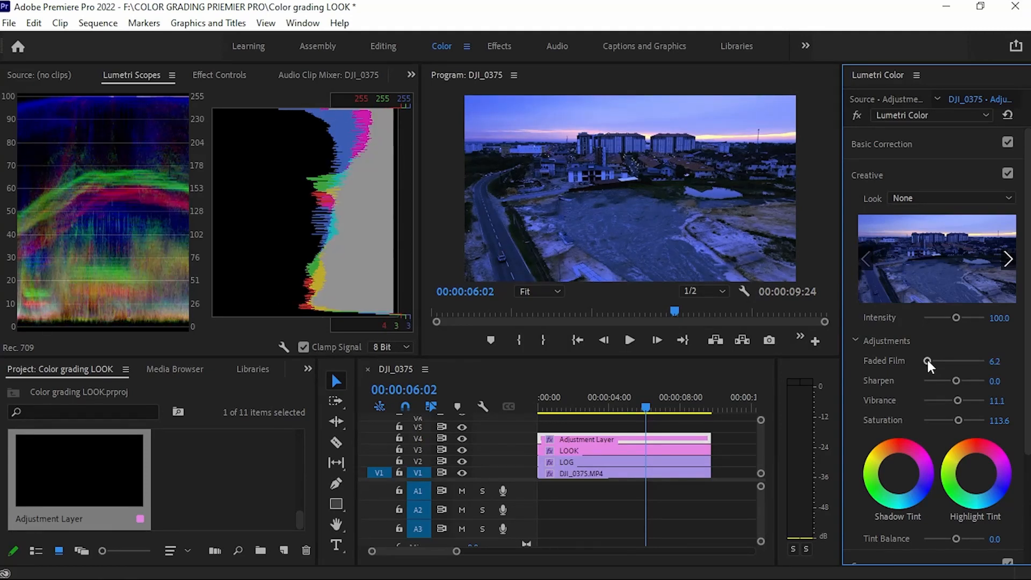
Step: Preview the grade, and compare it with the original by hiding tracks V4, V3 and V2 and showing them again
{"action": "left_click", "coordinate": [629, 340]}
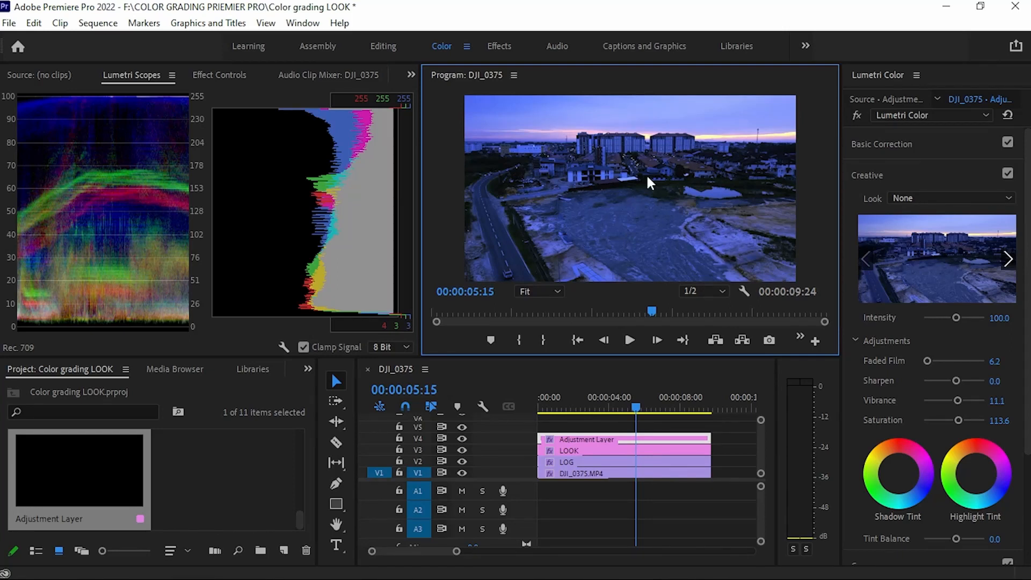
{"action": "left_click", "coordinate": [462, 439]}
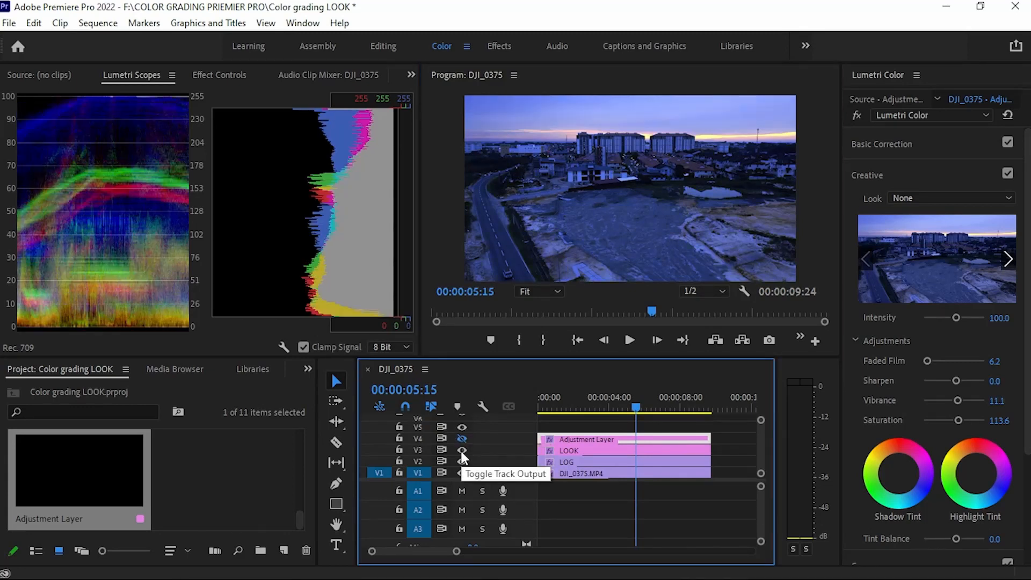
{"action": "left_click", "coordinate": [461, 450]}
{"action": "left_click", "coordinate": [462, 461]}
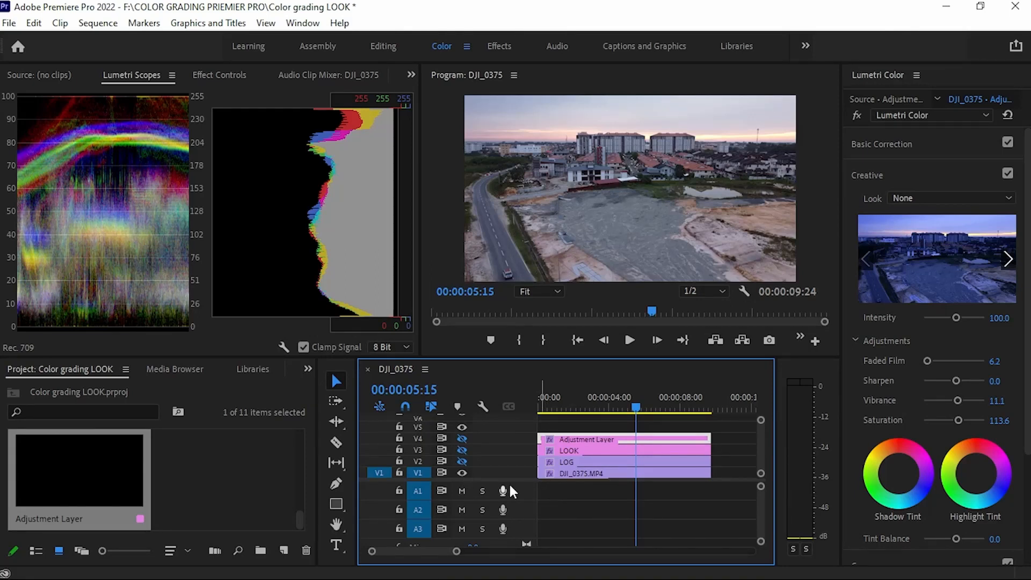
{"action": "left_click", "coordinate": [462, 461]}
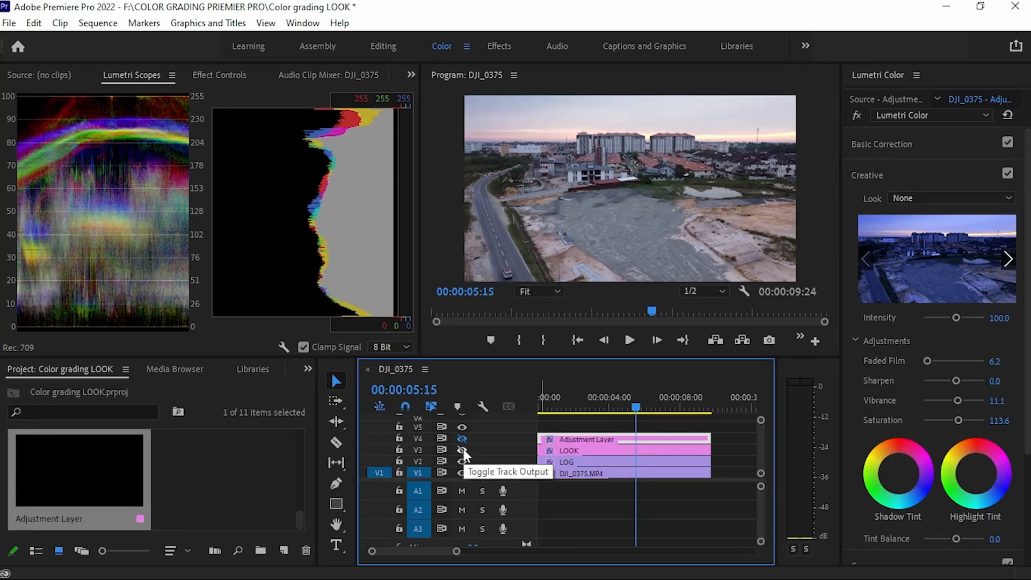
{"action": "left_click", "coordinate": [462, 449]}
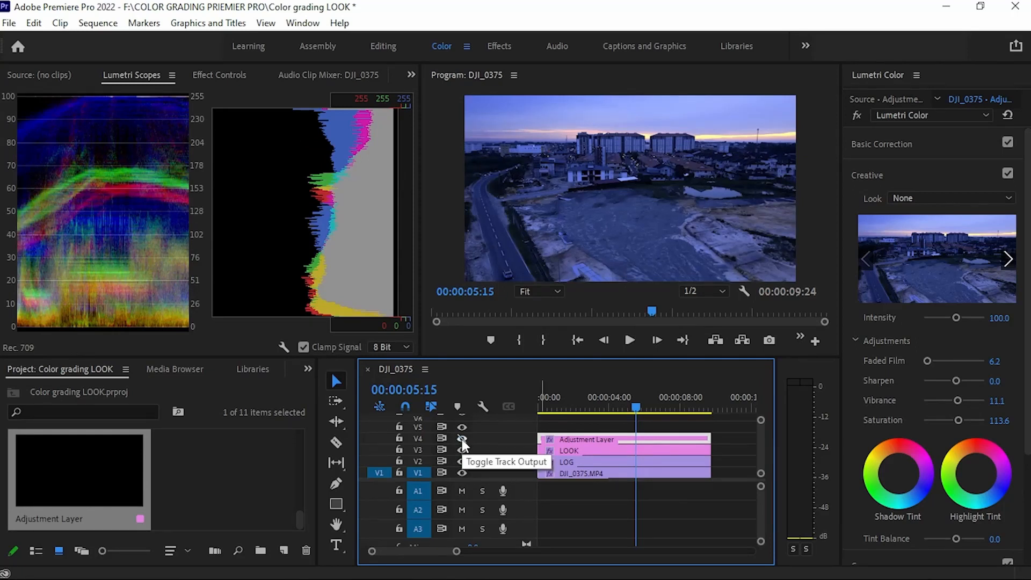
{"action": "left_click", "coordinate": [462, 438]}
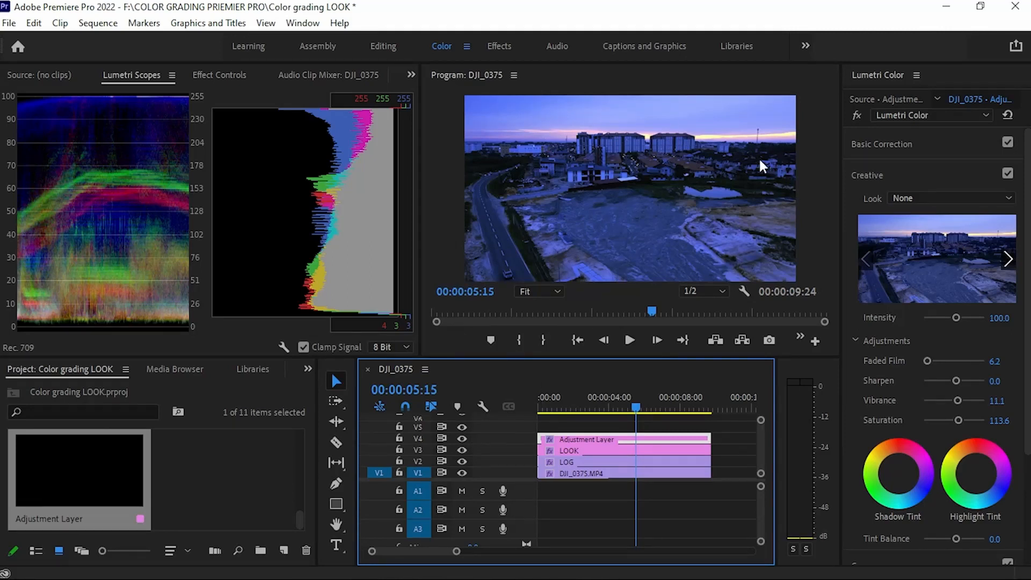
Step: Set the opacity of the V4 adjustment layer to 70%
{"action": "scroll", "coordinate": [884, 185], "scroll_direction": "down", "scroll_amount": 3}
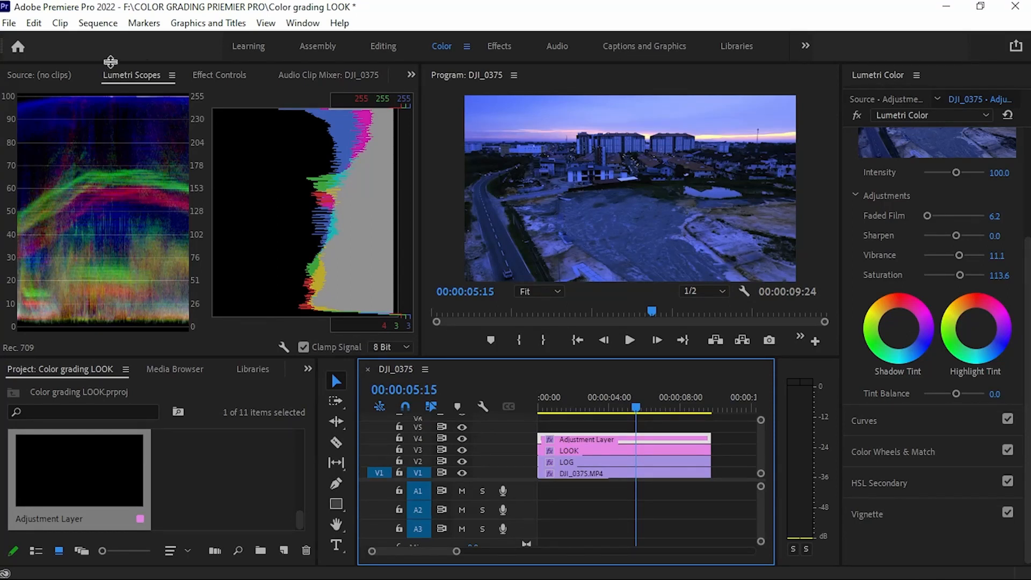
{"action": "left_click", "coordinate": [230, 78]}
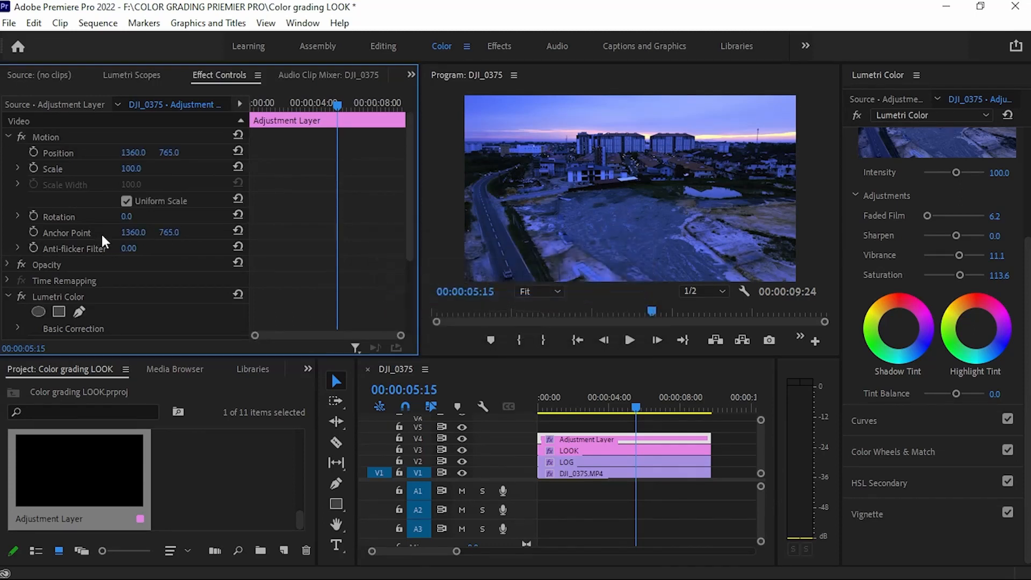
{"action": "scroll", "coordinate": [102, 236], "scroll_direction": "down", "scroll_amount": 3}
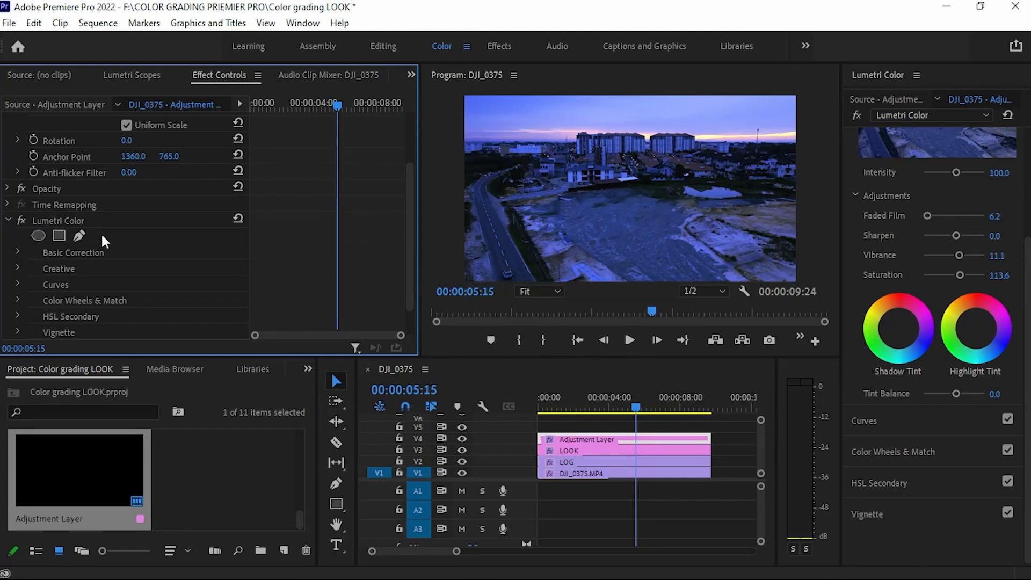
{"action": "scroll", "coordinate": [103, 240], "scroll_direction": "up", "scroll_amount": 3}
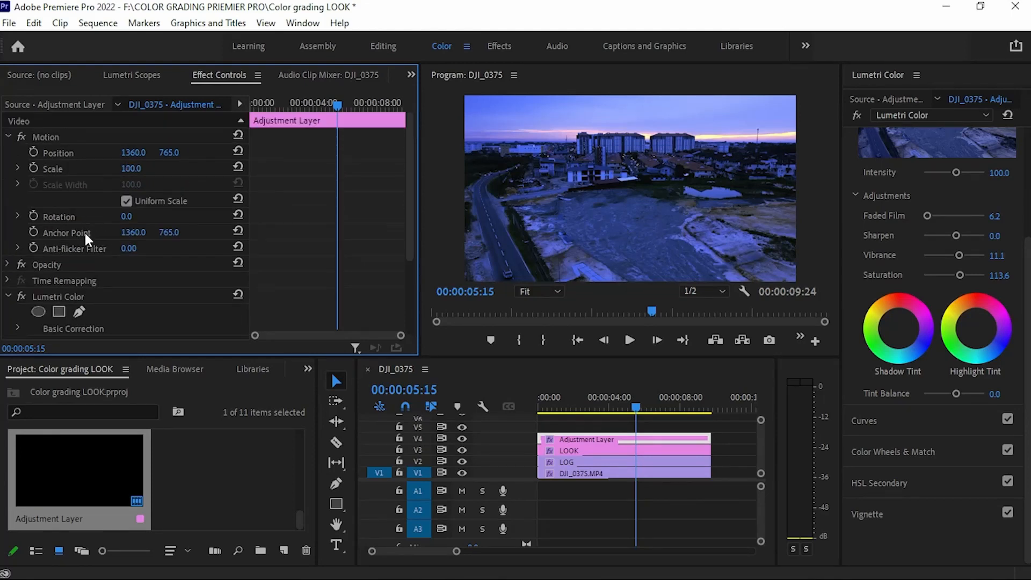
{"action": "scroll", "coordinate": [30, 245], "scroll_direction": "down", "scroll_amount": 1}
{"action": "left_click", "coordinate": [8, 251]}
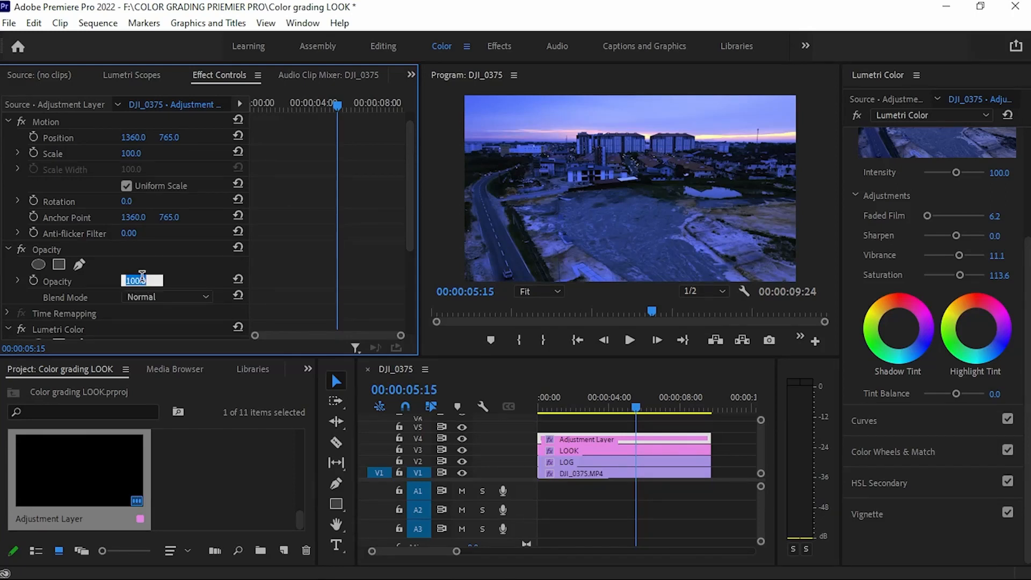
{"action": "type", "text": "70"}
{"action": "key", "text": "Return"}
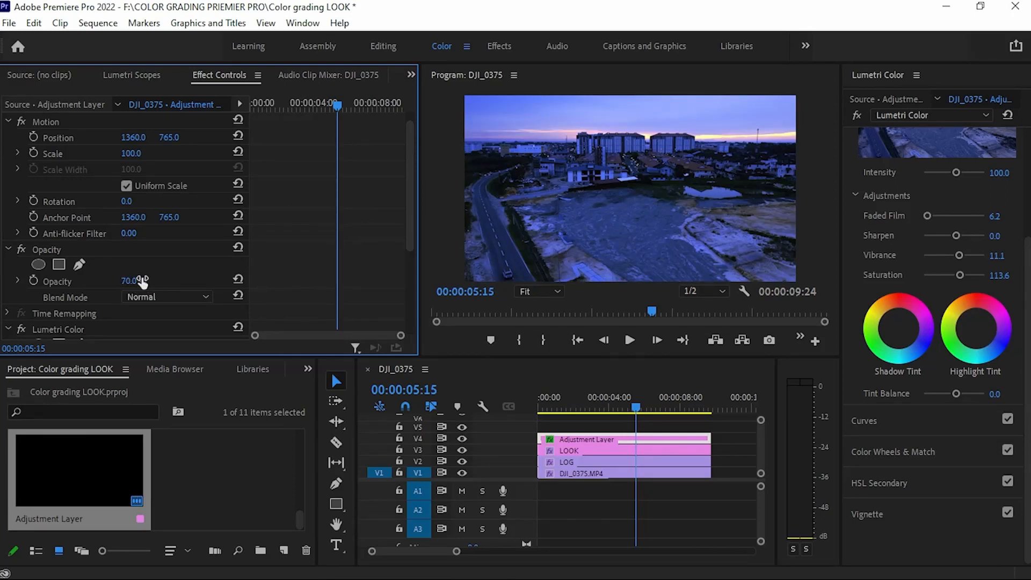
Step: Try the LOOK layer on track V3 at 70% opacity, and undo that change
{"action": "left_click", "coordinate": [599, 451]}
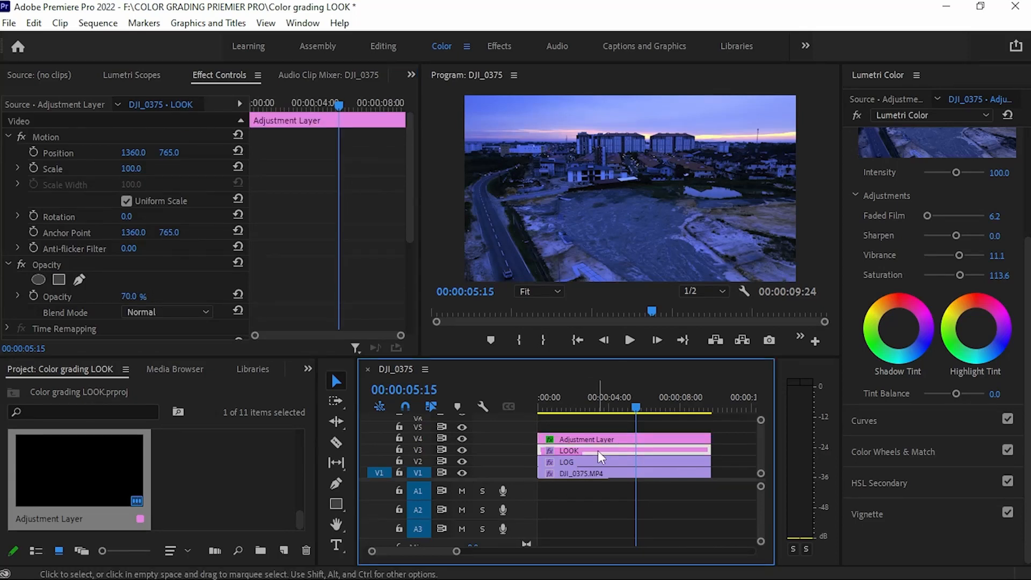
{"action": "left_click", "coordinate": [141, 296]}
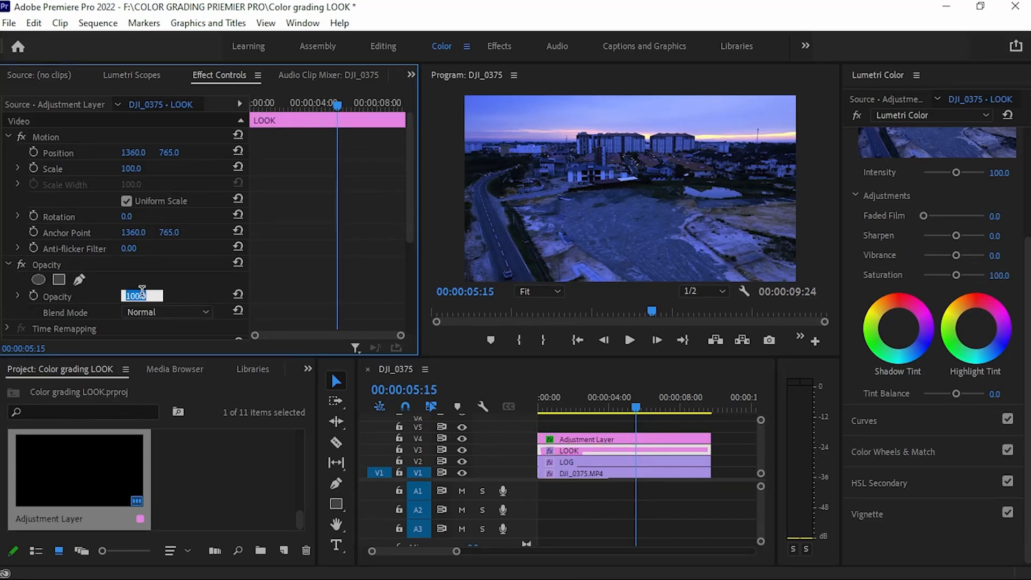
{"action": "type", "text": "70"}
{"action": "key", "text": "Return"}
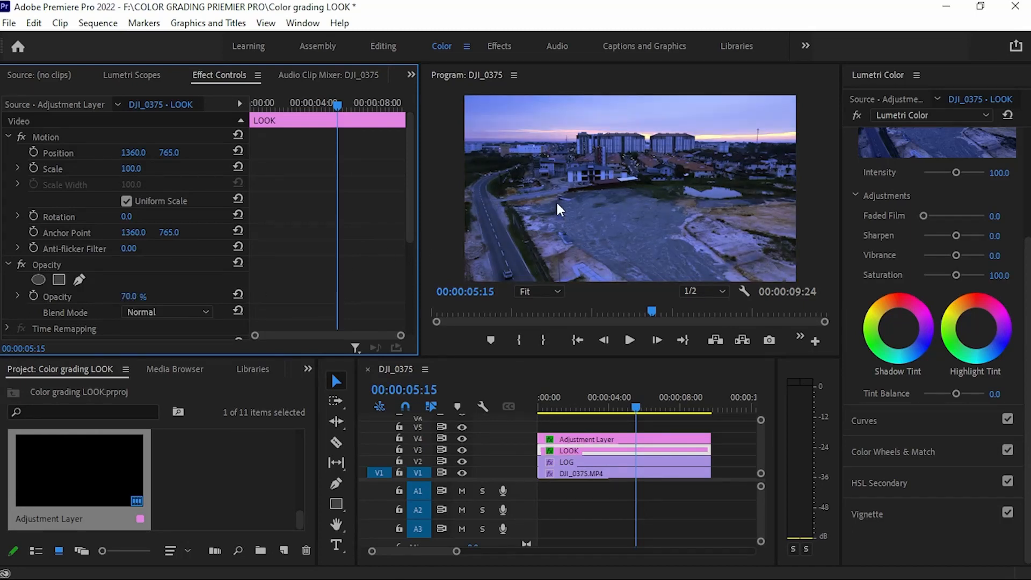
{"action": "key", "text": "ctrl+z"}
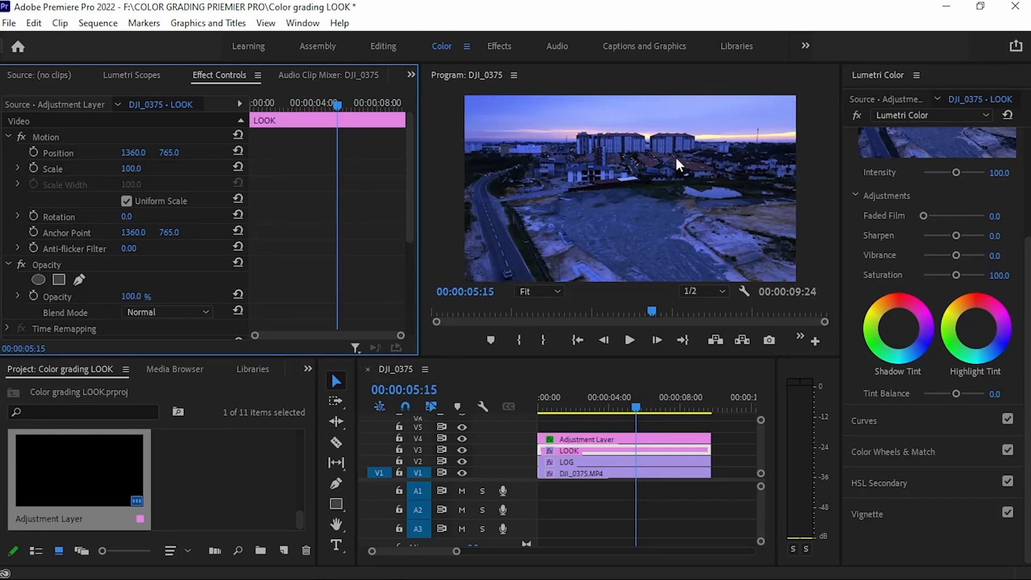
Step: Save the project and play back the graded sequence from the current position
{"action": "key", "text": "ctrl+s"}
{"action": "left_click", "coordinate": [631, 344]}
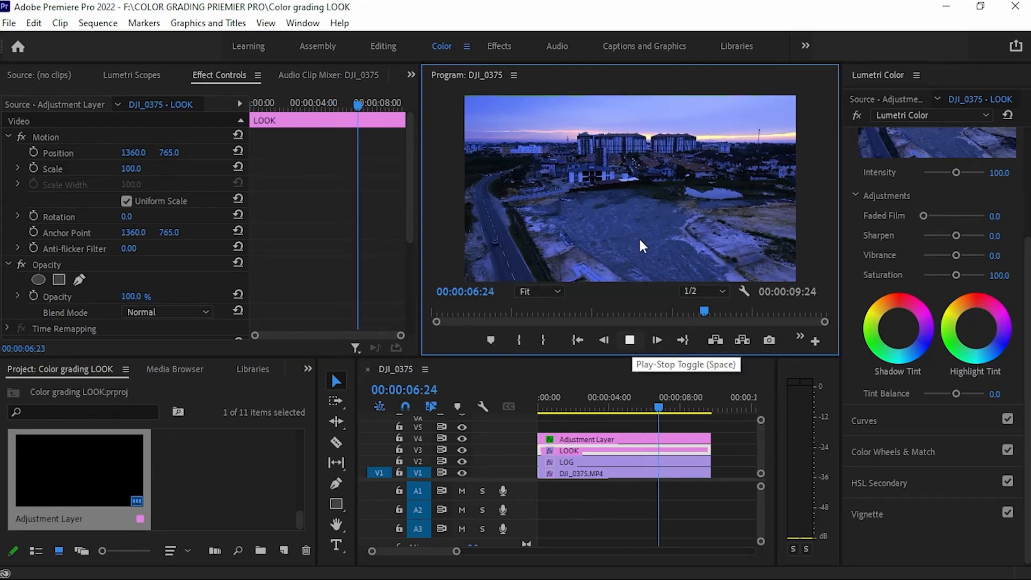
Step: Export the DJI_0375 sequence as H.264 with the High Quality 1080p HD preset and Use Maximum Render Quality enabled
{"action": "key", "text": "ctrl+m"}
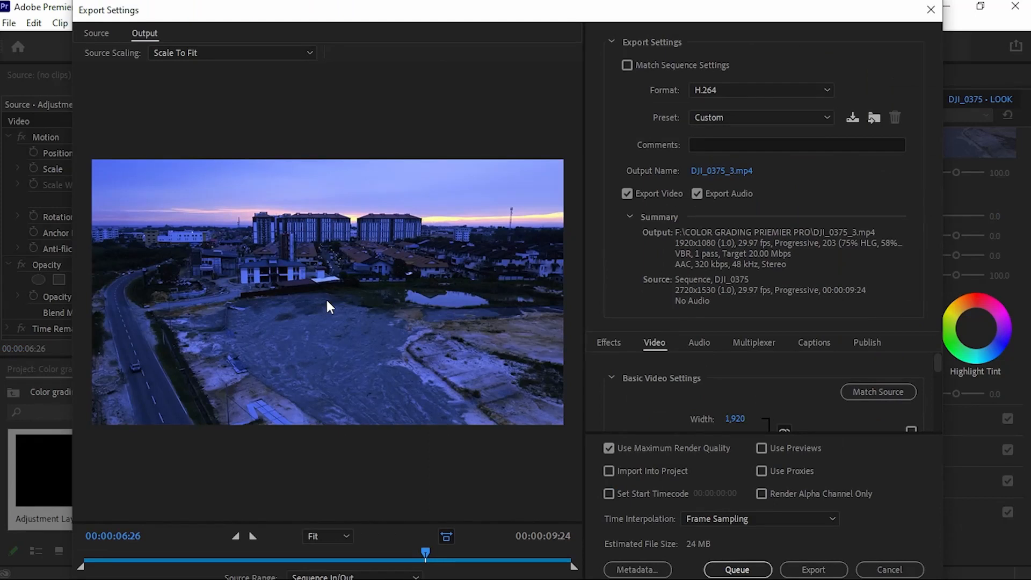
{"action": "left_click", "coordinate": [736, 87]}
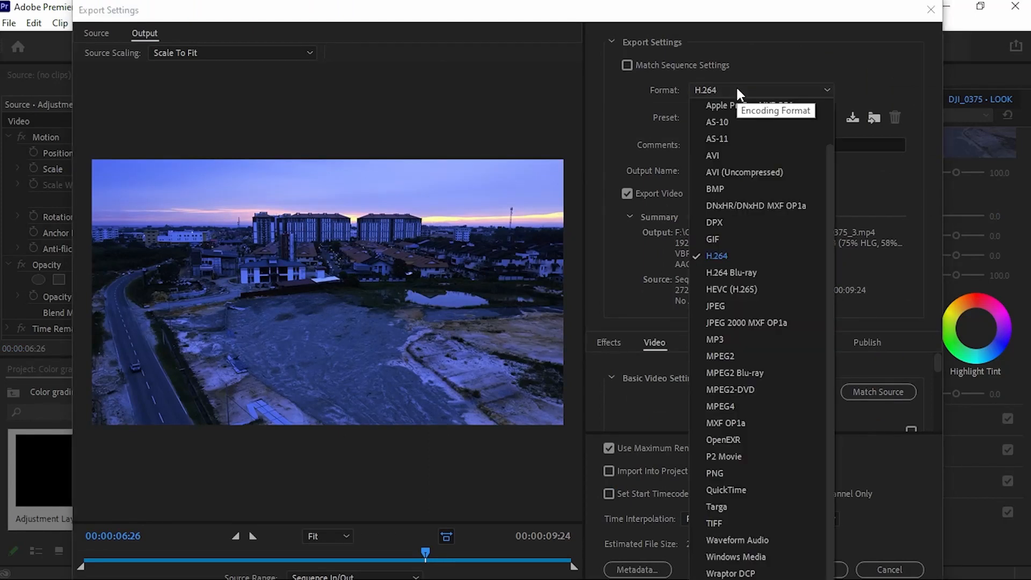
{"action": "left_click", "coordinate": [737, 255]}
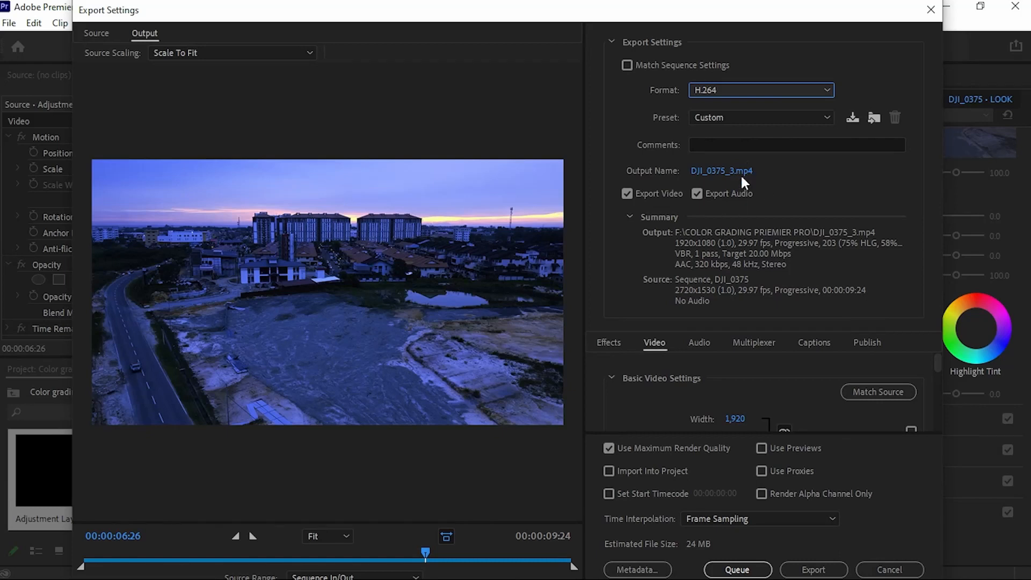
{"action": "left_click", "coordinate": [817, 116]}
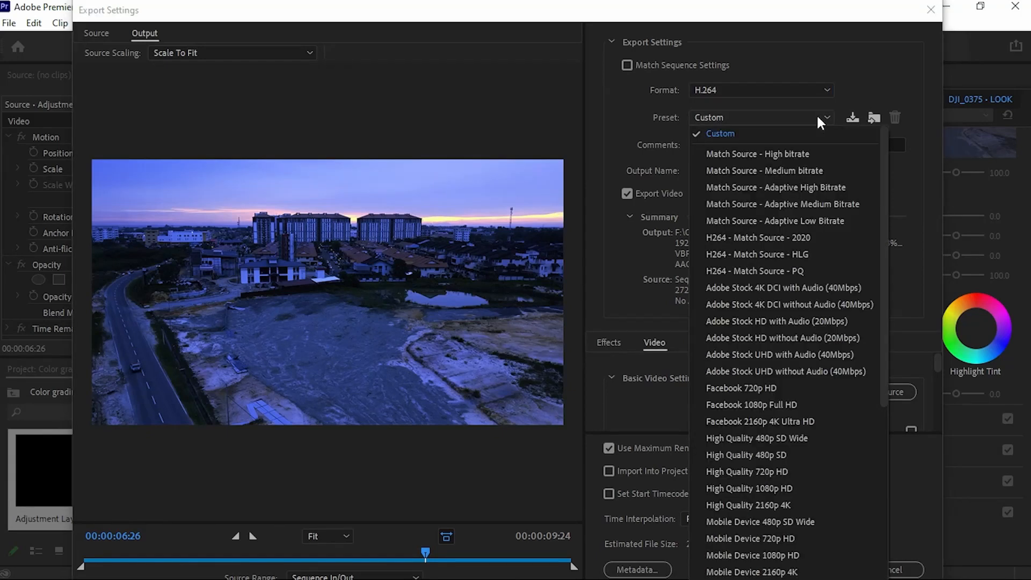
{"action": "left_click", "coordinate": [796, 486]}
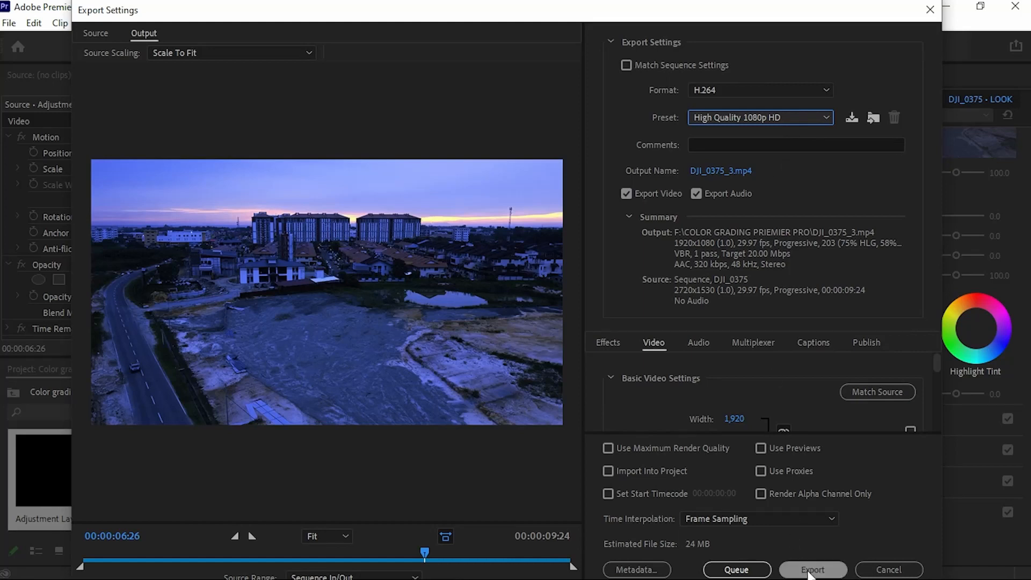
{"action": "left_click", "coordinate": [608, 447]}
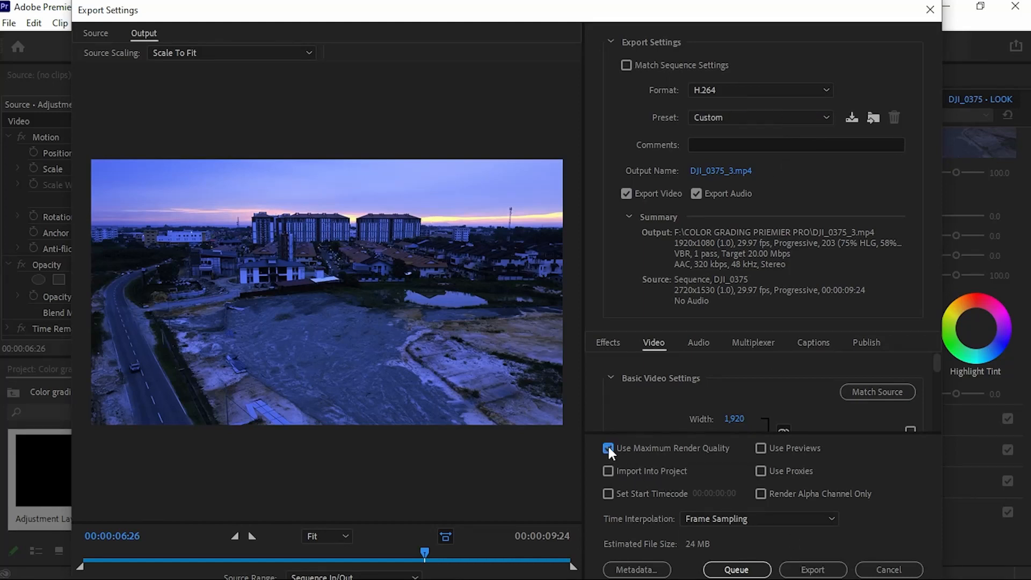
{"action": "left_click", "coordinate": [816, 570]}
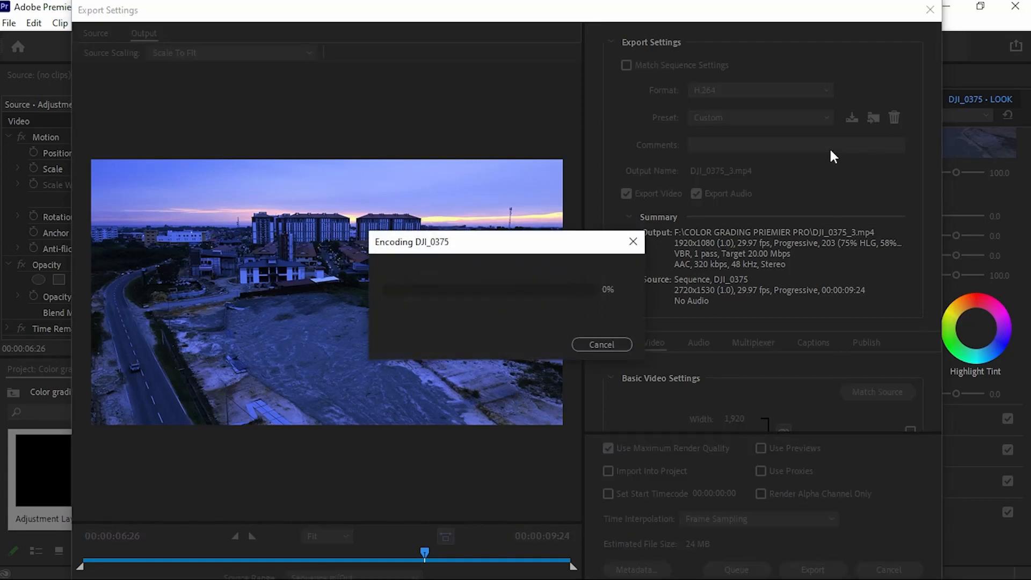